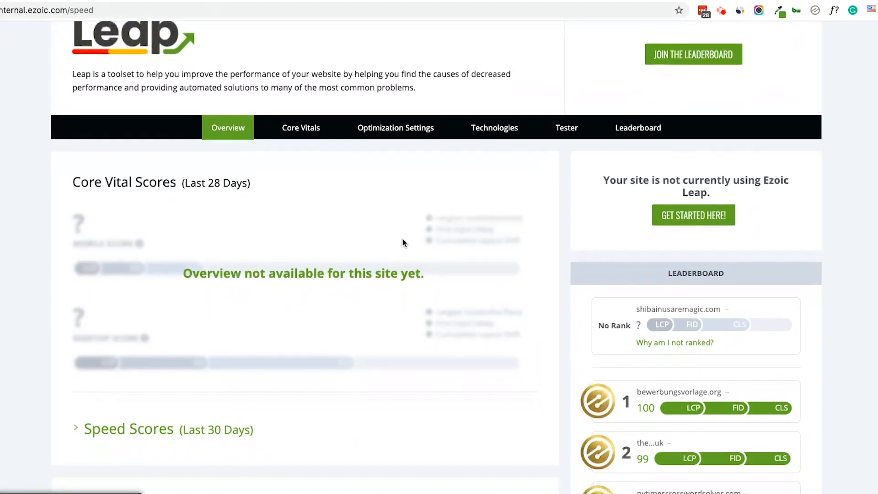
Step: Expand the Speed Scores section of the Leap overview and review the average mobile and desktop scores
{"action": "scroll", "coordinate": [402, 237], "scroll_direction": "down", "scroll_amount": 1}
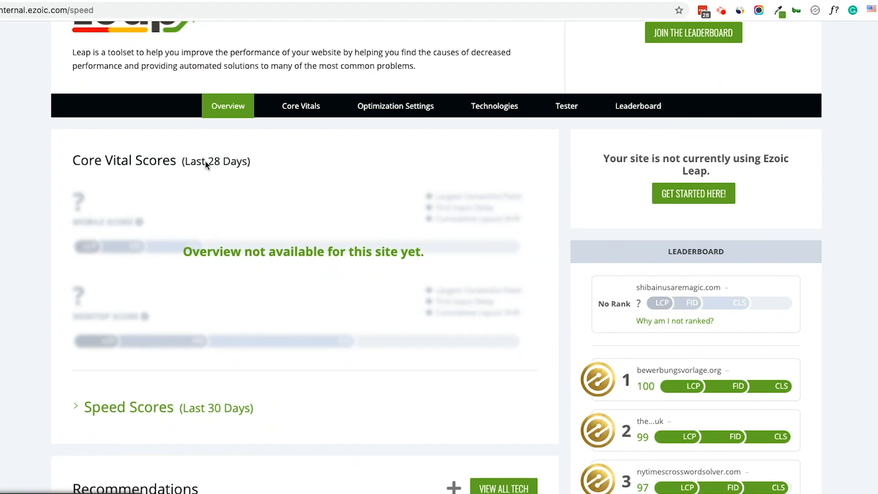
{"action": "scroll", "coordinate": [222, 237], "scroll_direction": "down", "scroll_amount": 4}
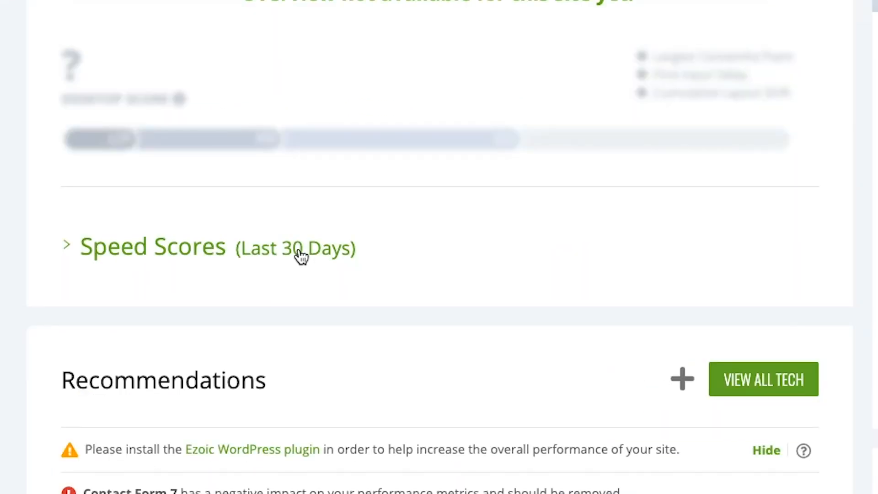
{"action": "left_click", "coordinate": [219, 235]}
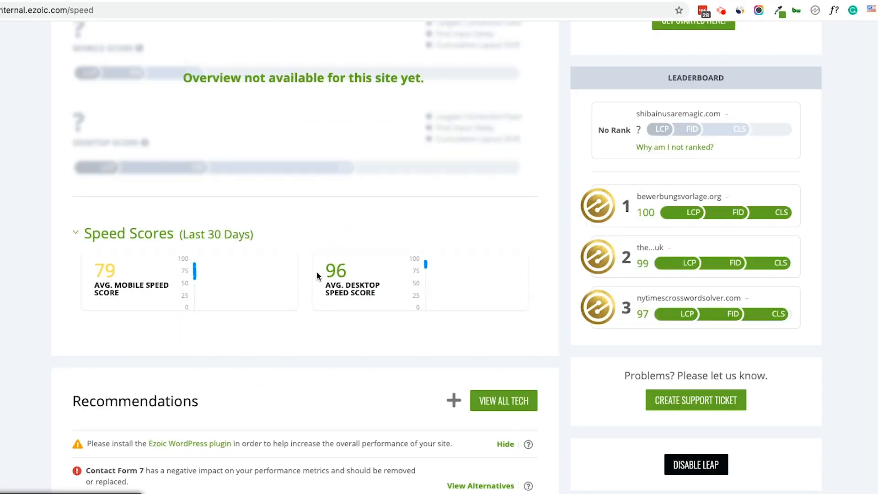
{"action": "scroll", "coordinate": [315, 272], "scroll_direction": "up", "scroll_amount": 4}
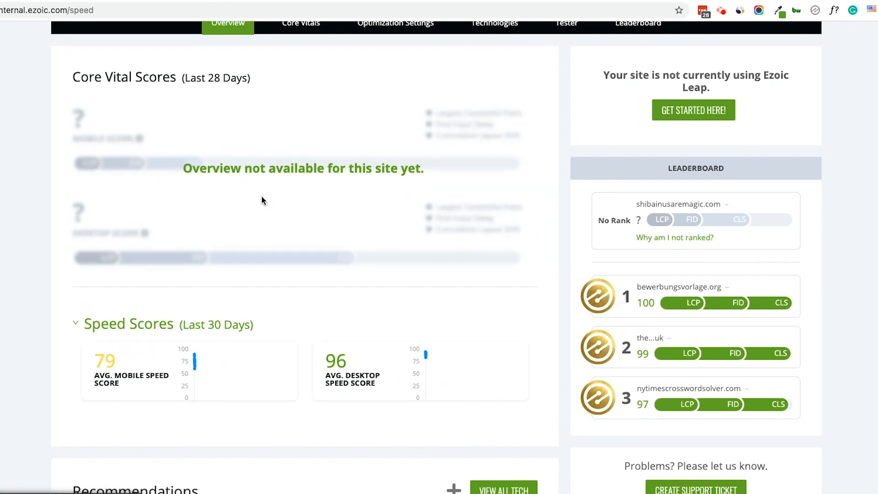
{"action": "scroll", "coordinate": [262, 209], "scroll_direction": "down", "scroll_amount": 5}
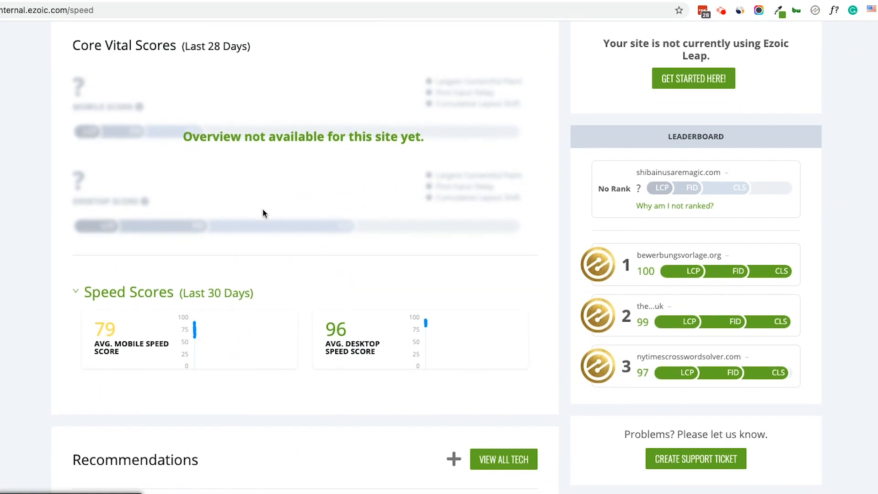
Step: Examine the Recommendations list, highlighting the sentence on how domains using Contact Form 7 perform
{"action": "scroll", "coordinate": [262, 213], "scroll_direction": "down", "scroll_amount": 8}
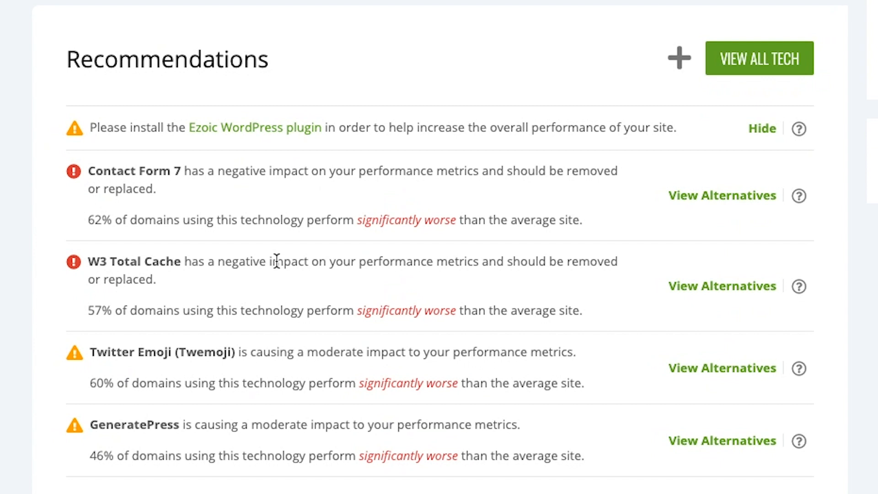
{"action": "left_click_drag", "start_coordinate": [89, 219], "coordinate": [122, 219]}
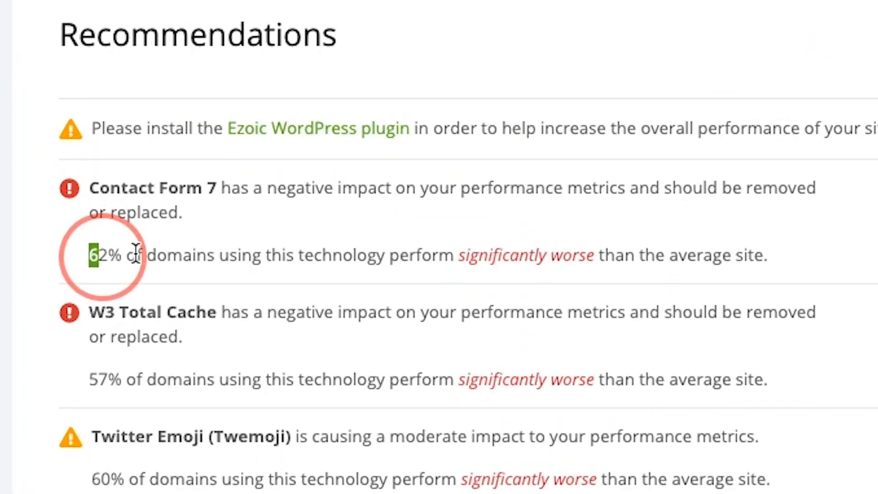
{"action": "left_click_drag", "start_coordinate": [135, 255], "coordinate": [781, 253]}
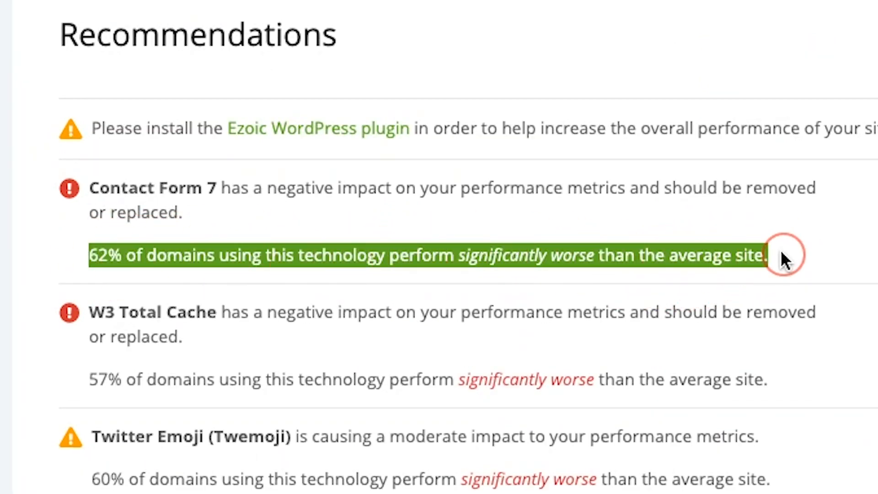
{"action": "left_click", "coordinate": [453, 259]}
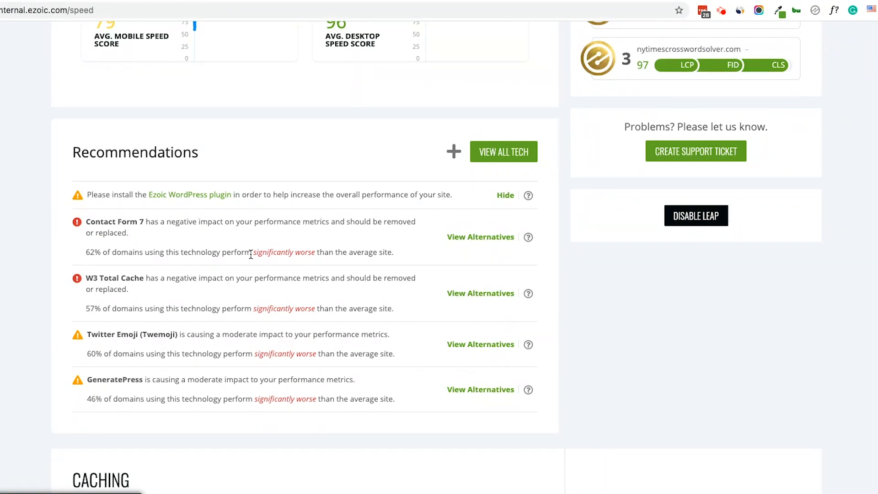
Step: View the suggested alternatives for Contact Form 7 and return to the My Technology list
{"action": "scroll", "coordinate": [250, 254], "scroll_direction": "up", "scroll_amount": 4}
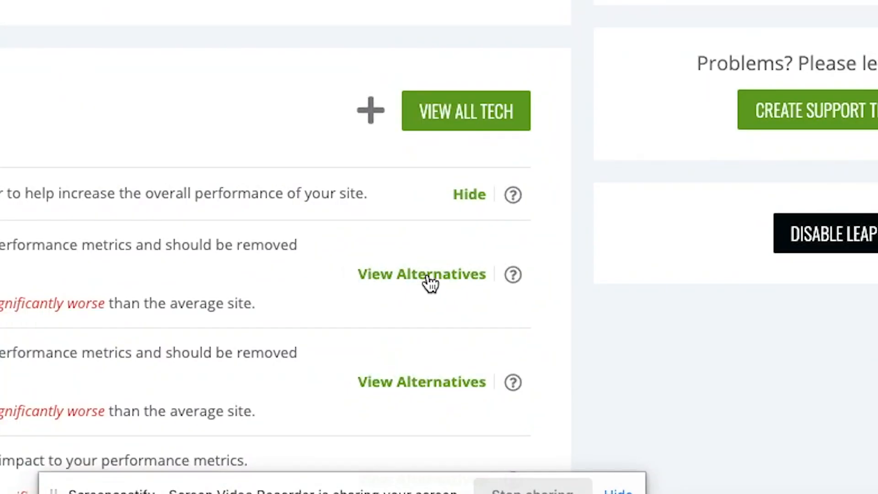
{"action": "left_click", "coordinate": [430, 284]}
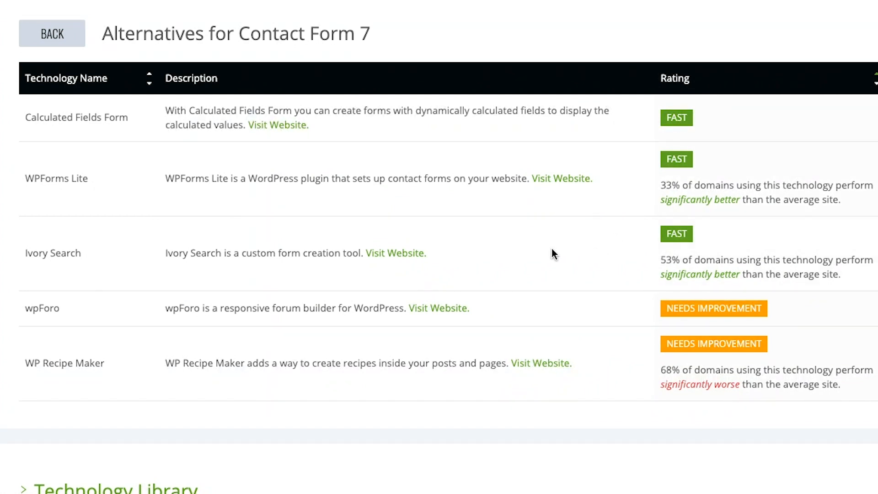
{"action": "left_click", "coordinate": [59, 35]}
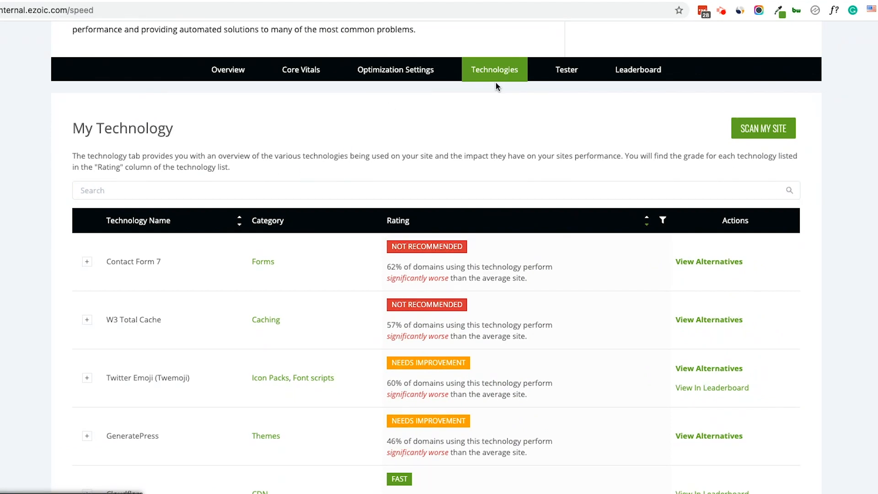
Step: Review the performance ratings of all technologies in the My Technology list
{"action": "scroll", "coordinate": [496, 82], "scroll_direction": "up", "scroll_amount": 1}
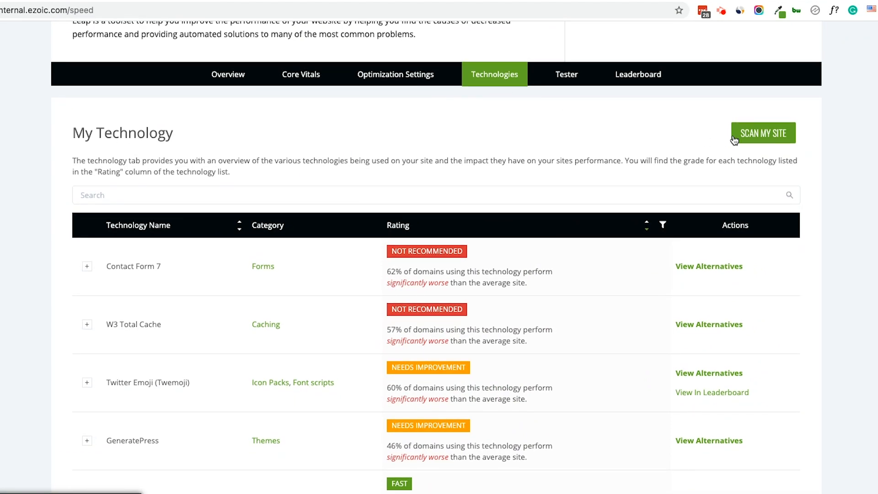
{"action": "scroll", "coordinate": [531, 219], "scroll_direction": "down", "scroll_amount": 7}
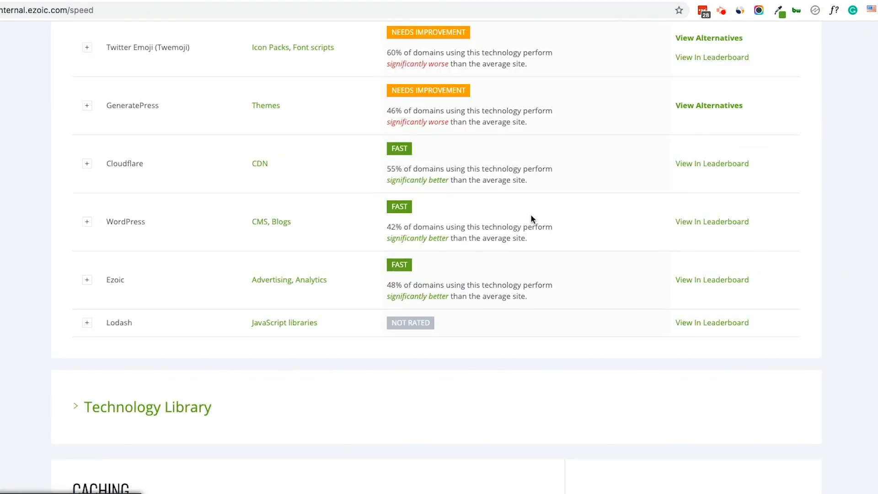
{"action": "scroll", "coordinate": [530, 215], "scroll_direction": "up", "scroll_amount": 1}
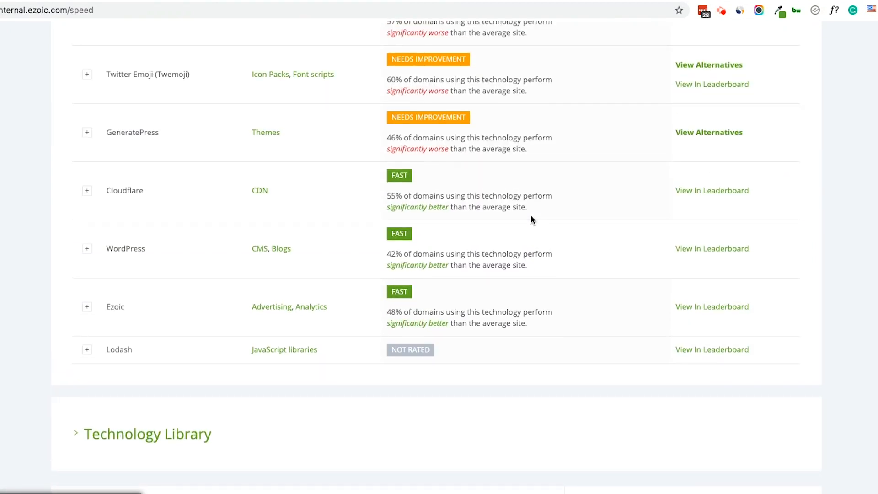
{"action": "scroll", "coordinate": [531, 215], "scroll_direction": "down", "scroll_amount": 1}
{"action": "scroll", "coordinate": [531, 215], "scroll_direction": "down", "scroll_amount": 1}
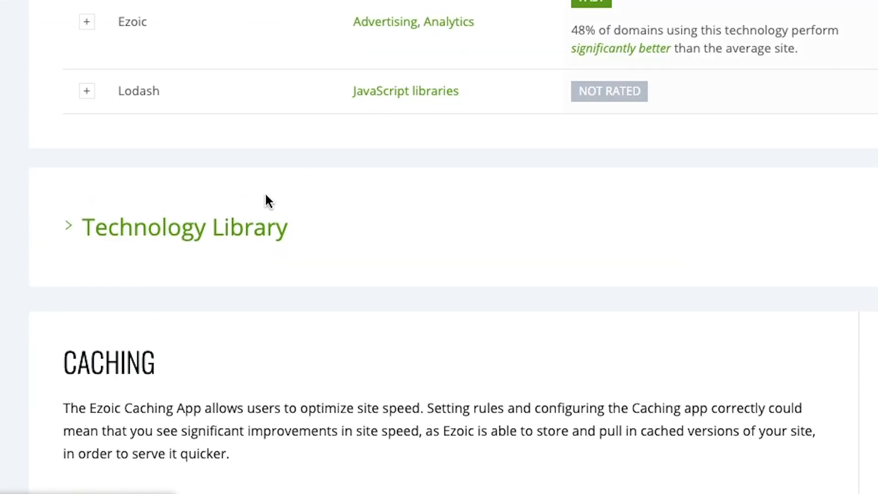
Step: Expand the Technology Library and look through its technology categories
{"action": "left_click", "coordinate": [245, 232]}
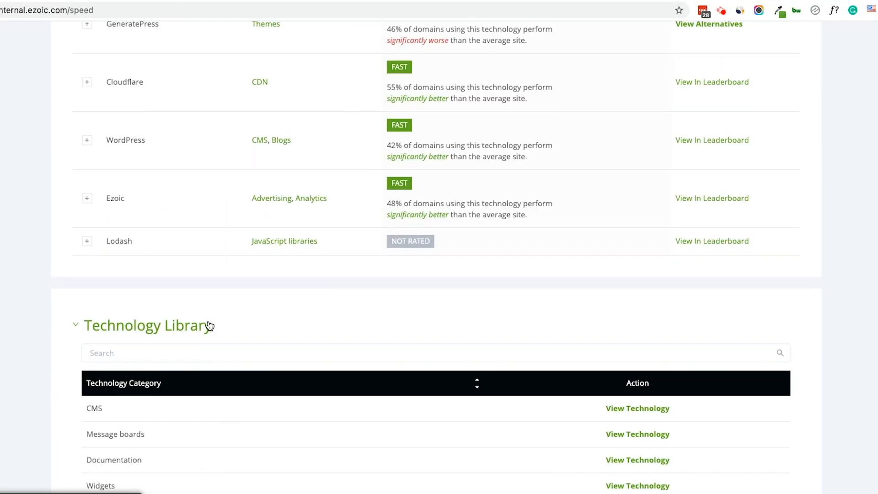
{"action": "scroll", "coordinate": [207, 320], "scroll_direction": "down", "scroll_amount": 3}
{"action": "scroll", "coordinate": [208, 324], "scroll_direction": "down", "scroll_amount": 3}
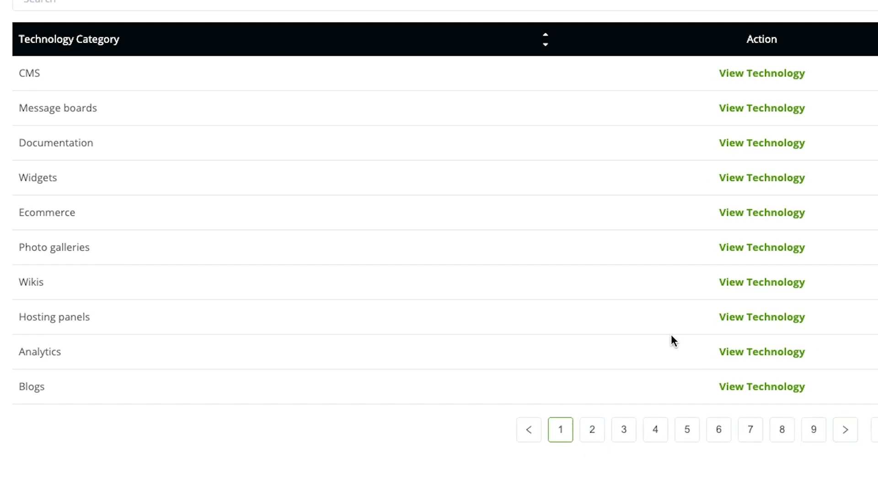
Step: Open the Core Vitals report and review the worst pages for Largest Contentful Paint and Cumulative Layout Shift
{"action": "scroll", "coordinate": [663, 336], "scroll_direction": "up", "scroll_amount": 12}
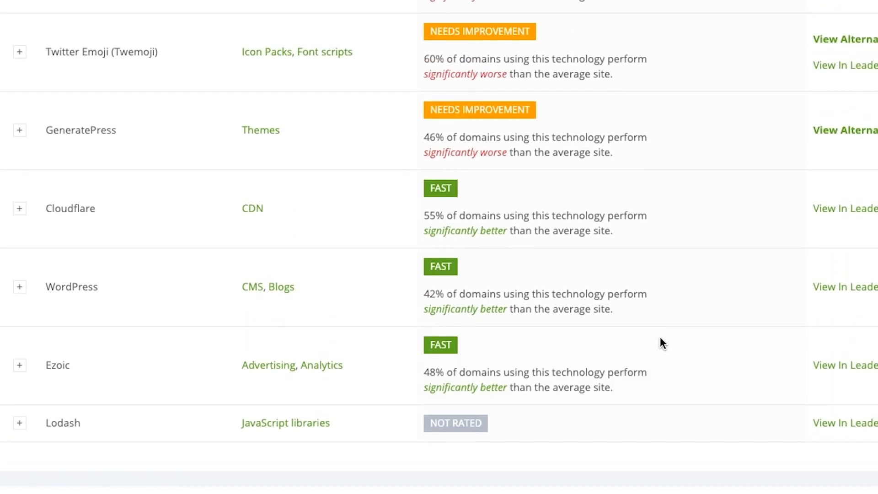
{"action": "scroll", "coordinate": [663, 343], "scroll_direction": "up", "scroll_amount": 6}
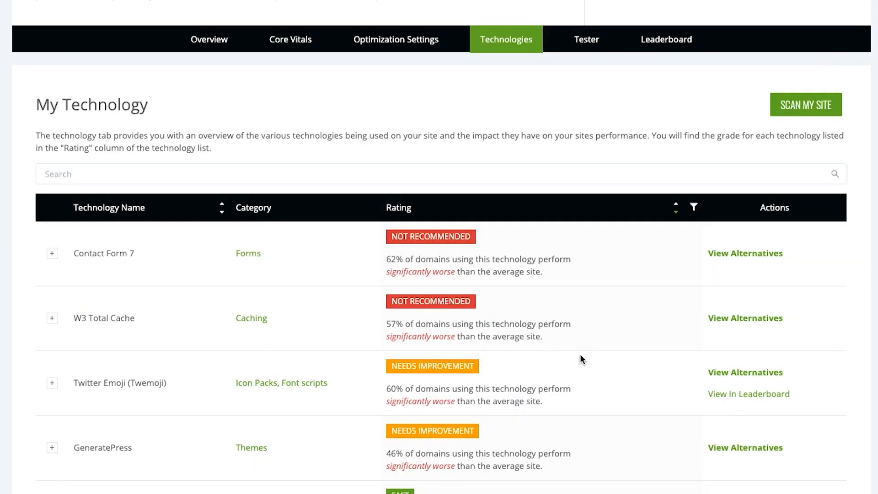
{"action": "scroll", "coordinate": [579, 353], "scroll_direction": "up", "scroll_amount": 4}
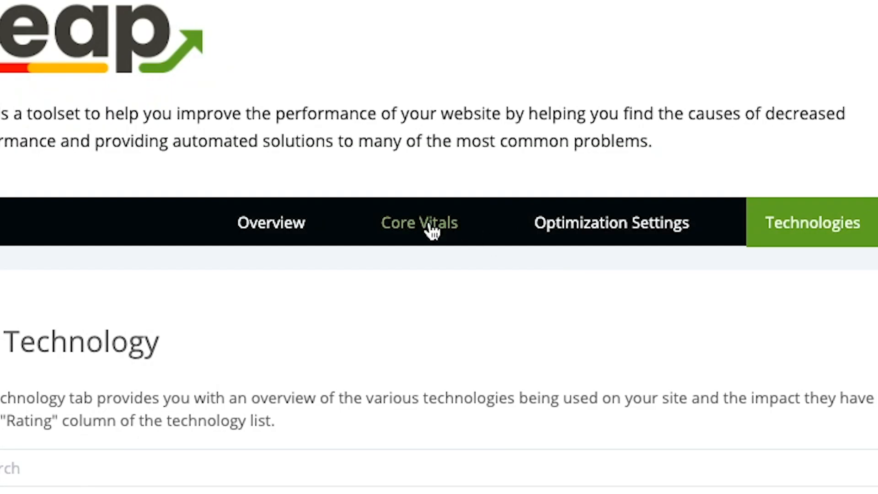
{"action": "left_click", "coordinate": [295, 213]}
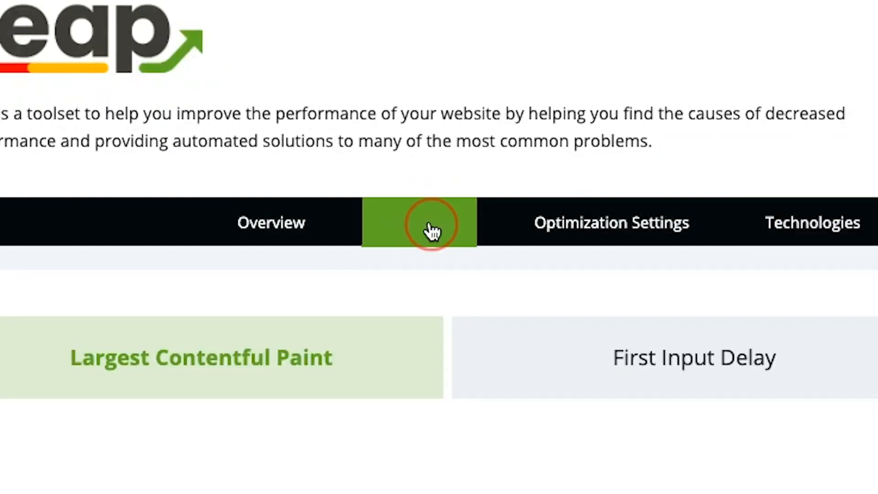
{"action": "scroll", "coordinate": [295, 210], "scroll_direction": "down", "scroll_amount": 2}
{"action": "scroll", "coordinate": [296, 211], "scroll_direction": "down", "scroll_amount": 1}
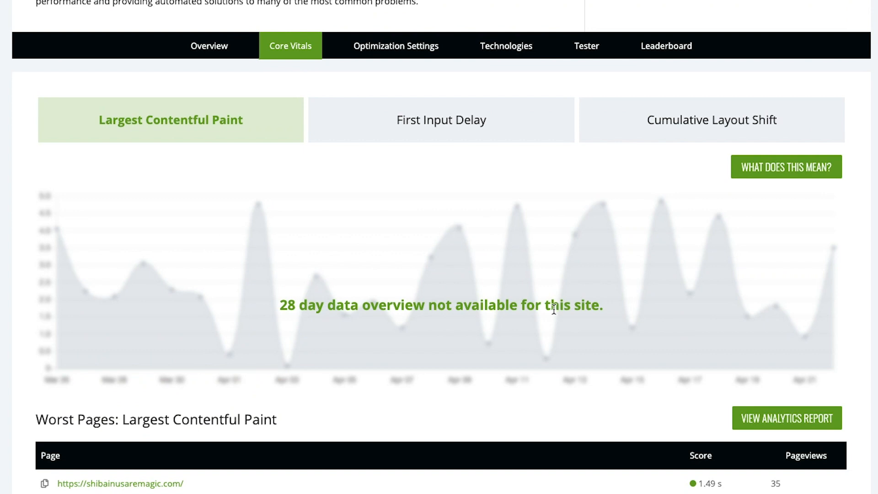
{"action": "scroll", "coordinate": [507, 329], "scroll_direction": "down", "scroll_amount": 1}
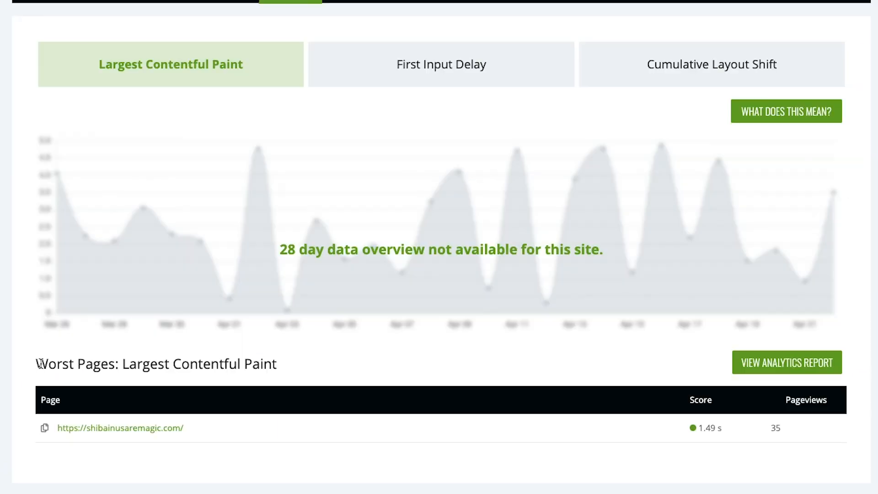
{"action": "left_click_drag", "start_coordinate": [57, 261], "coordinate": [499, 264]}
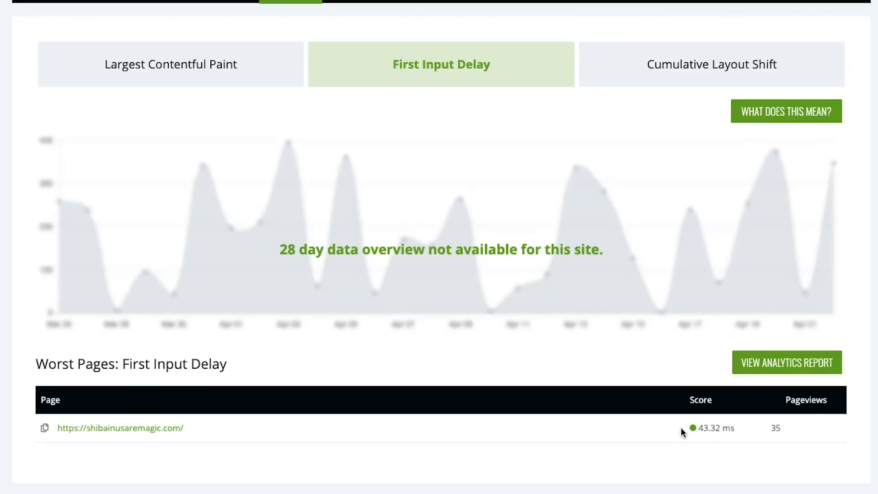
{"action": "left_click", "coordinate": [675, 77]}
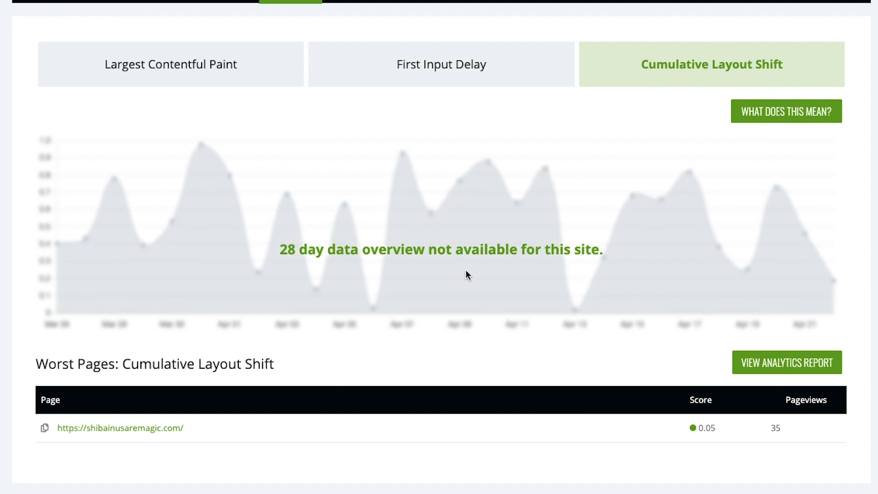
{"action": "scroll", "coordinate": [478, 341], "scroll_direction": "down", "scroll_amount": 1}
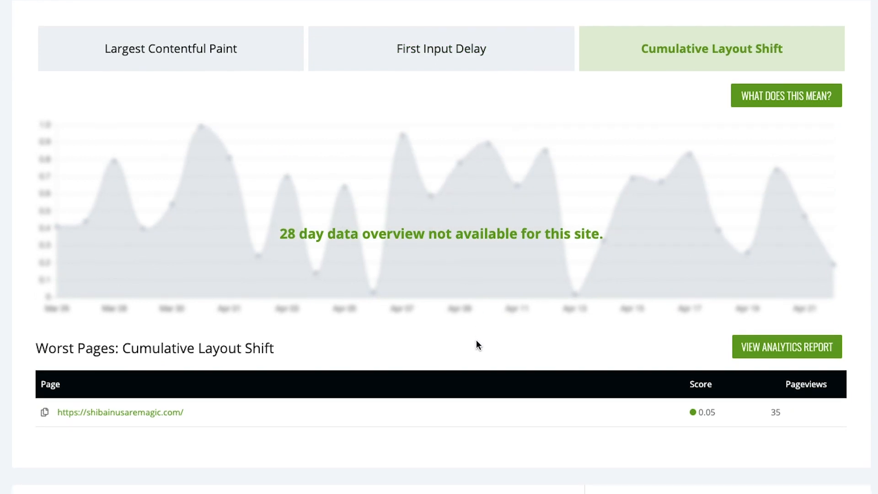
Step: Open the page Tester and examine the site's mobile vitals grades, Lab Data, Opportunities and Diagnostics
{"action": "scroll", "coordinate": [476, 344], "scroll_direction": "up", "scroll_amount": 6}
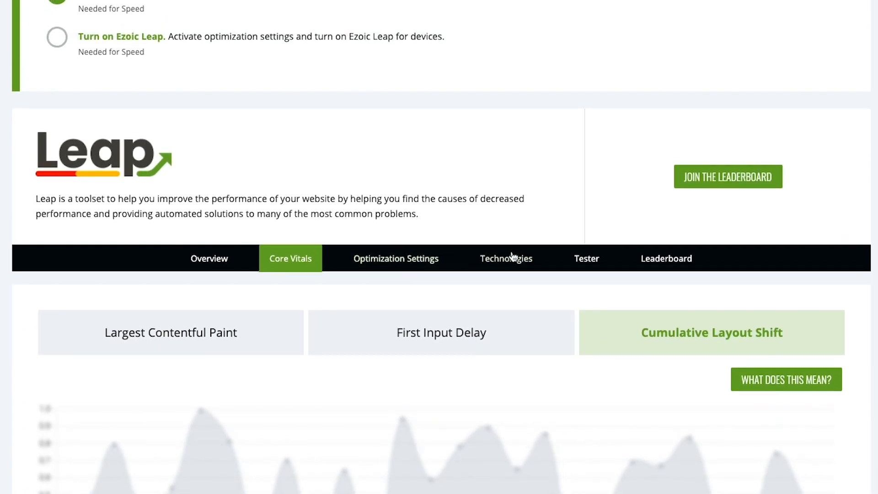
{"action": "left_click", "coordinate": [586, 261]}
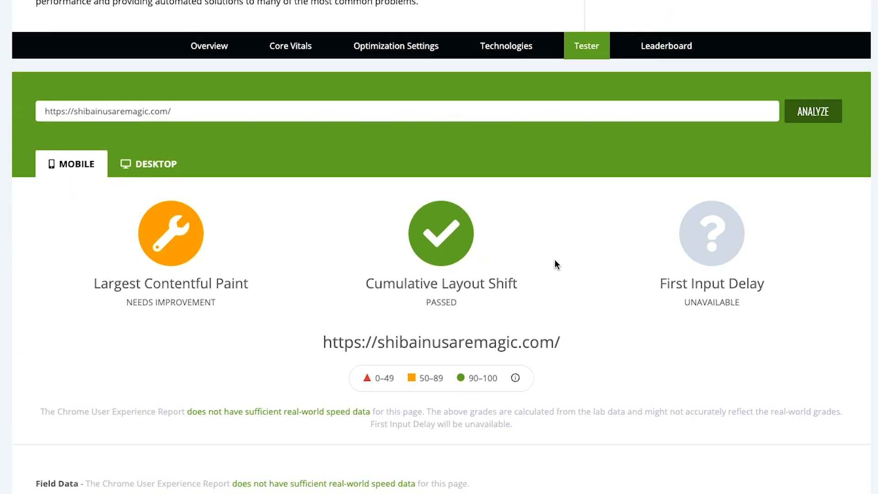
{"action": "scroll", "coordinate": [554, 259], "scroll_direction": "down", "scroll_amount": 1}
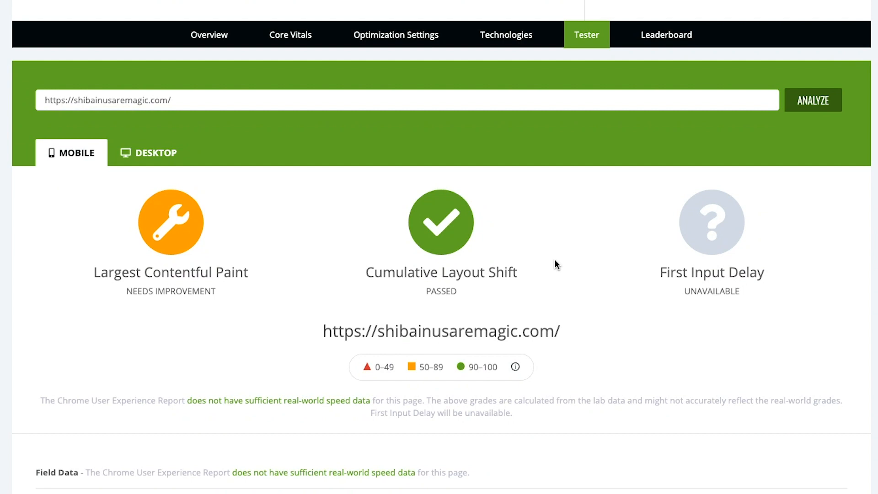
{"action": "scroll", "coordinate": [554, 260], "scroll_direction": "down", "scroll_amount": 3}
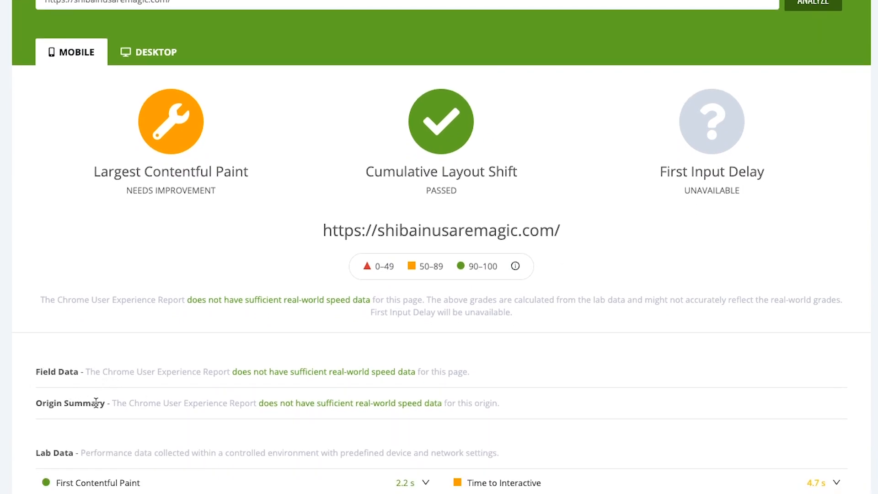
{"action": "scroll", "coordinate": [119, 400], "scroll_direction": "down", "scroll_amount": 1}
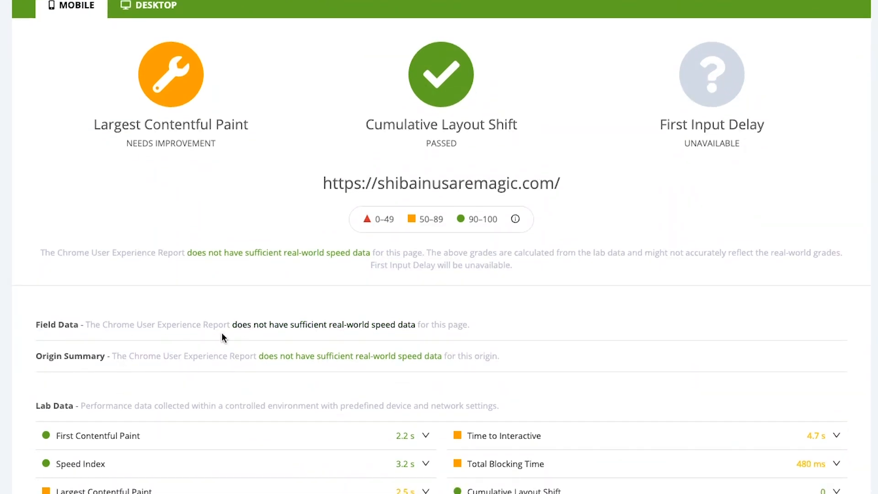
{"action": "scroll", "coordinate": [213, 345], "scroll_direction": "down", "scroll_amount": 4}
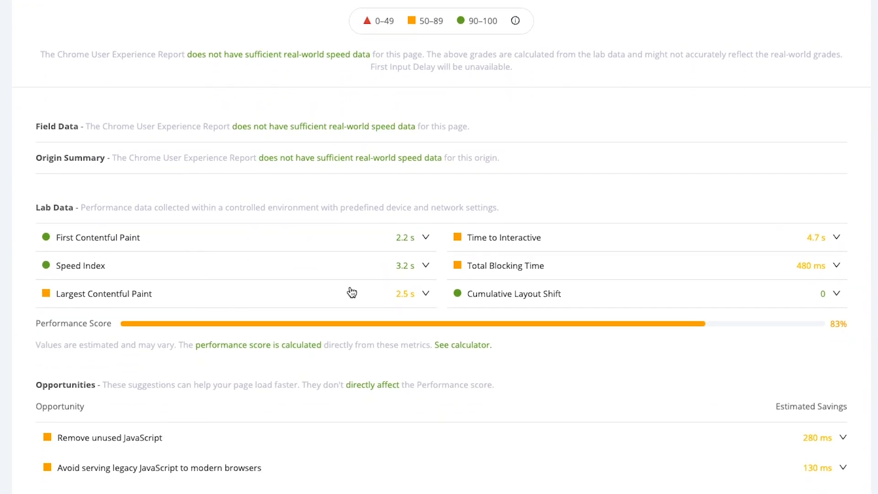
{"action": "scroll", "coordinate": [290, 331], "scroll_direction": "down", "scroll_amount": 2}
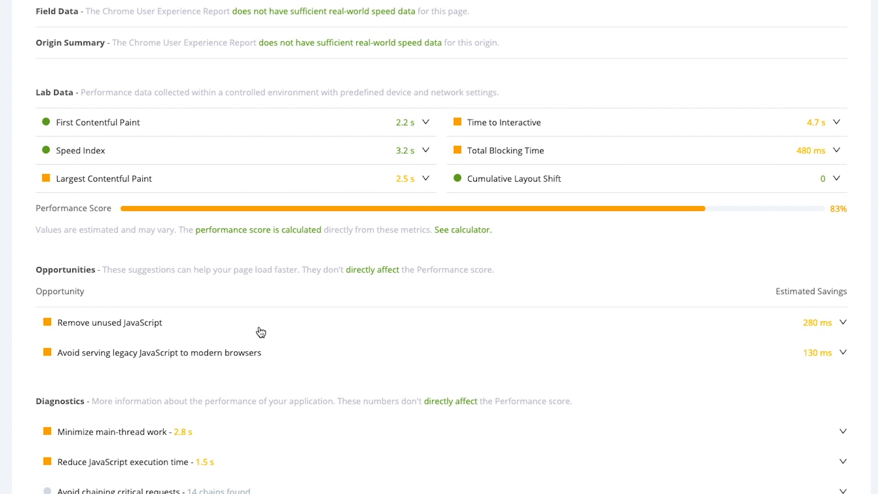
{"action": "scroll", "coordinate": [261, 332], "scroll_direction": "down", "scroll_amount": 1}
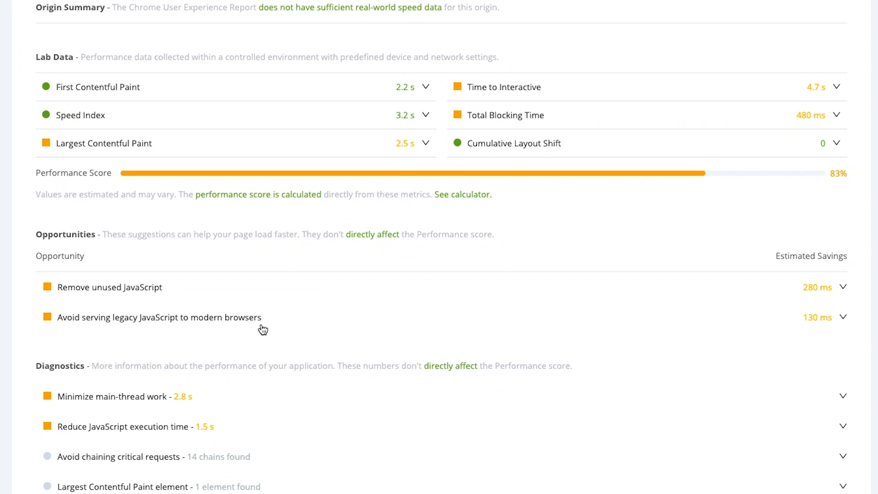
Step: Open the Leap Leaderboard and check the LCP, FID and CLS scores of the ranked sites
{"action": "scroll", "coordinate": [262, 329], "scroll_direction": "up", "scroll_amount": 10}
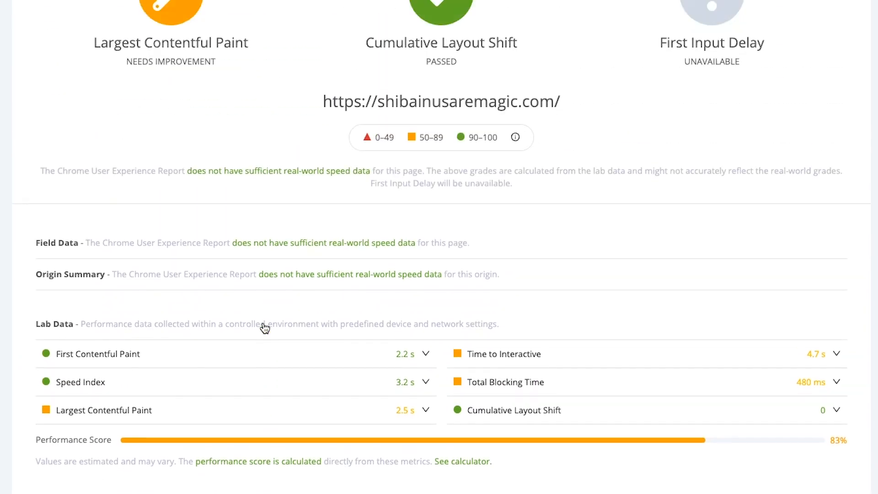
{"action": "scroll", "coordinate": [263, 327], "scroll_direction": "up", "scroll_amount": 3}
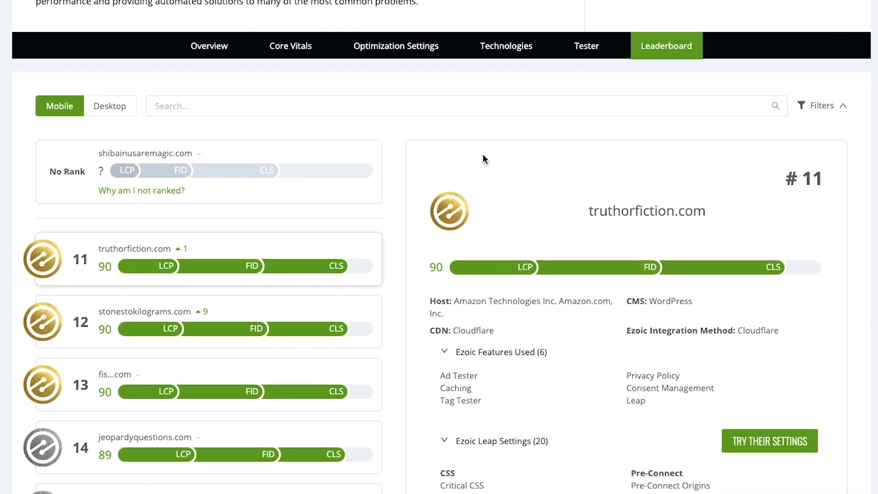
{"action": "scroll", "coordinate": [392, 174], "scroll_direction": "down", "scroll_amount": 2}
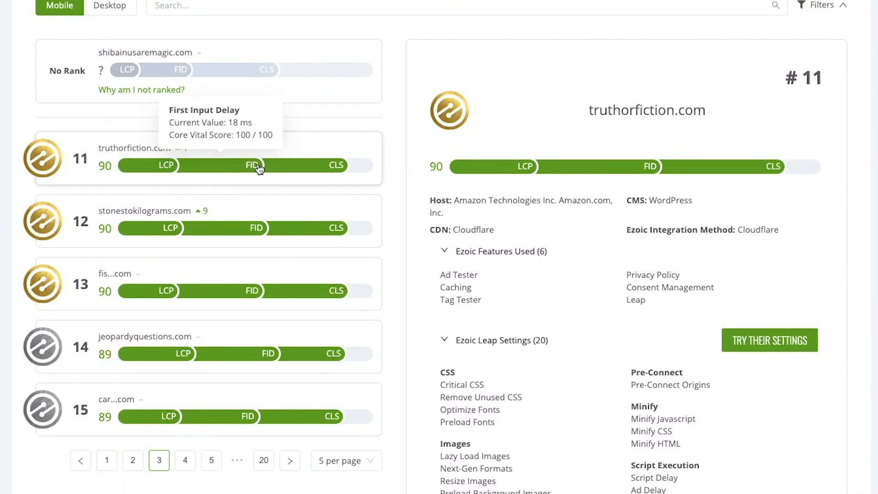
{"action": "mouse_move", "coordinate": [309, 165]}
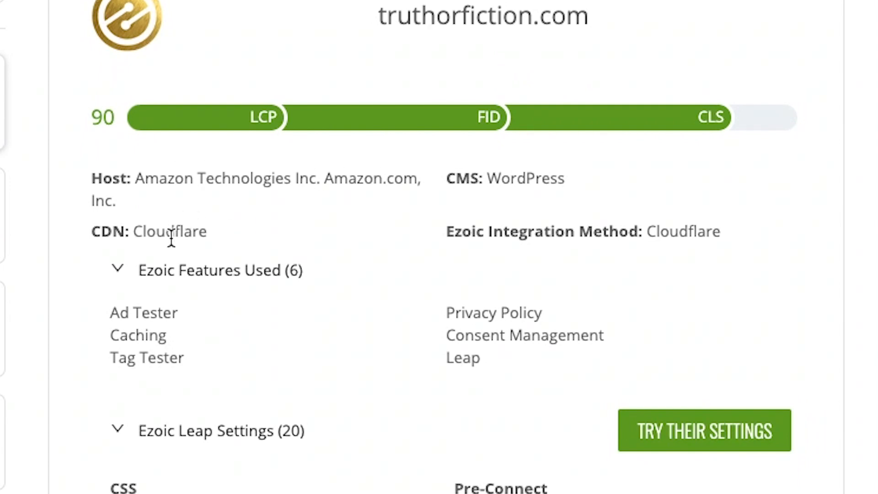
Step: Review the Ezoic features, Leap settings and technologies used by the leaderboard site truthorfiction.com
{"action": "scroll", "coordinate": [183, 306], "scroll_direction": "down", "scroll_amount": 1}
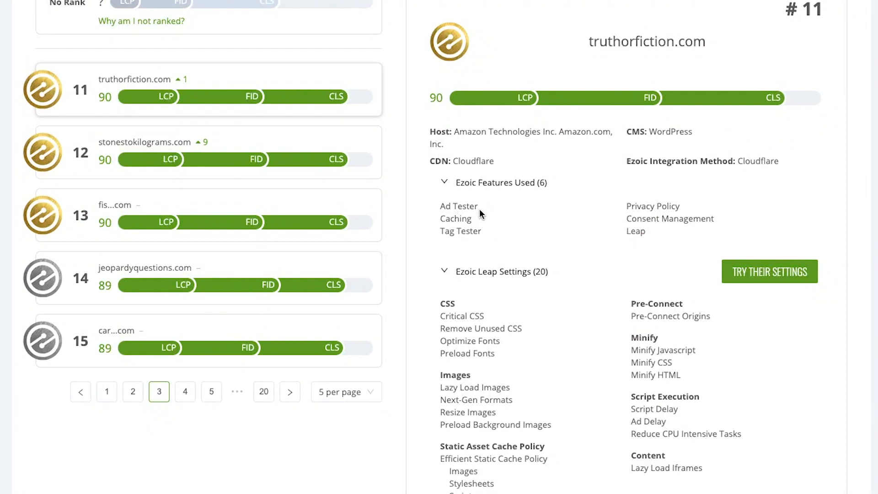
{"action": "scroll", "coordinate": [479, 211], "scroll_direction": "down", "scroll_amount": 1}
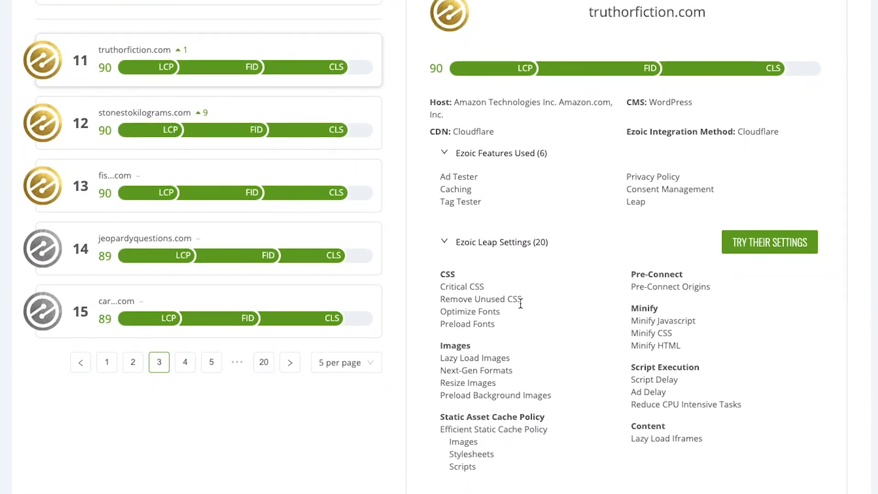
{"action": "scroll", "coordinate": [536, 274], "scroll_direction": "down", "scroll_amount": 1}
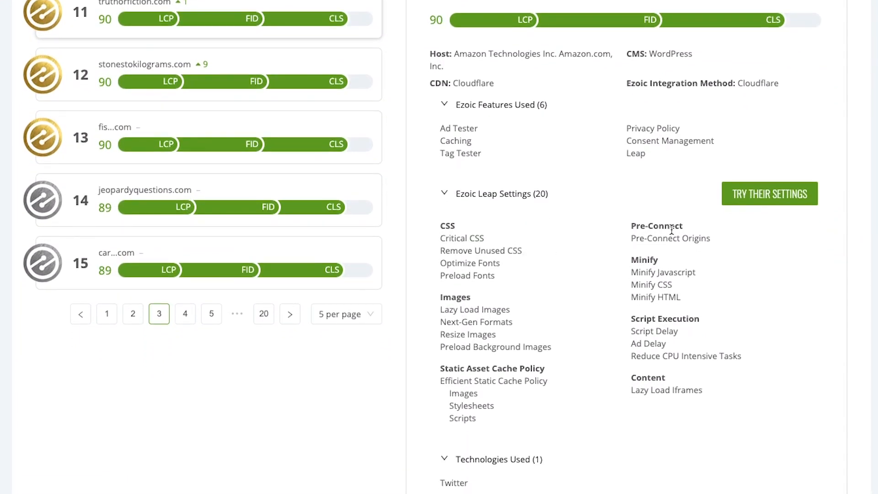
{"action": "scroll", "coordinate": [549, 311], "scroll_direction": "down", "scroll_amount": 2}
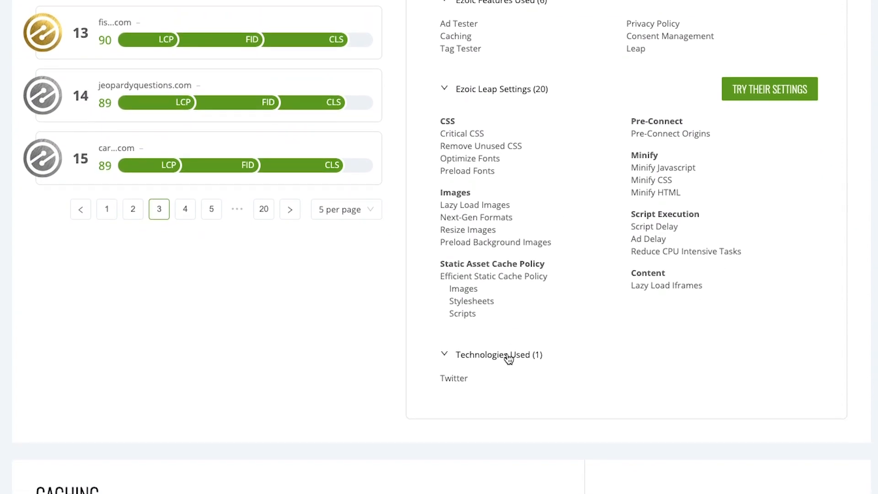
{"action": "left_click", "coordinate": [506, 356]}
{"action": "left_click", "coordinate": [507, 356]}
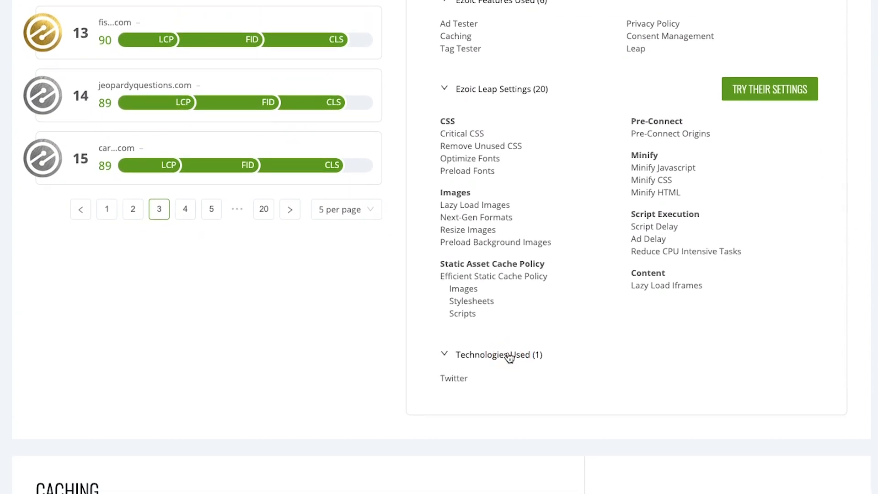
{"action": "scroll", "coordinate": [508, 356], "scroll_direction": "down", "scroll_amount": 1}
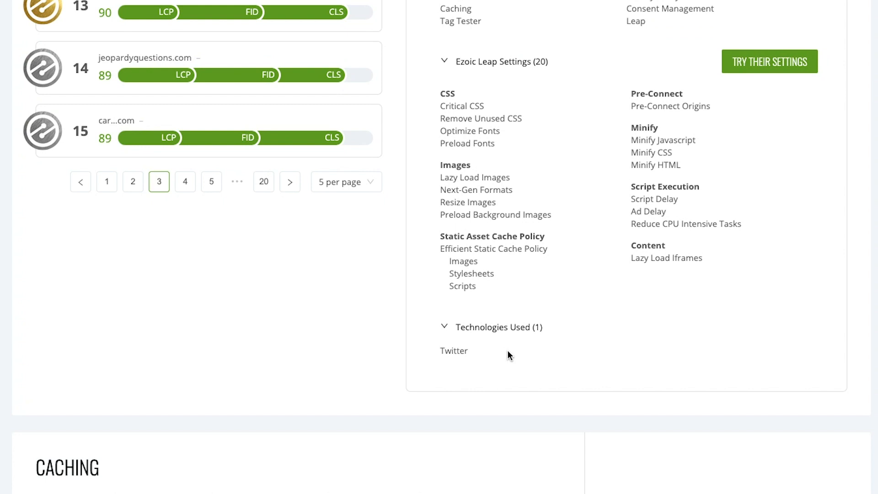
Step: Open the Optimization Settings for editing and go to the advanced settings of Script Execution
{"action": "scroll", "coordinate": [509, 356], "scroll_direction": "up", "scroll_amount": 3}
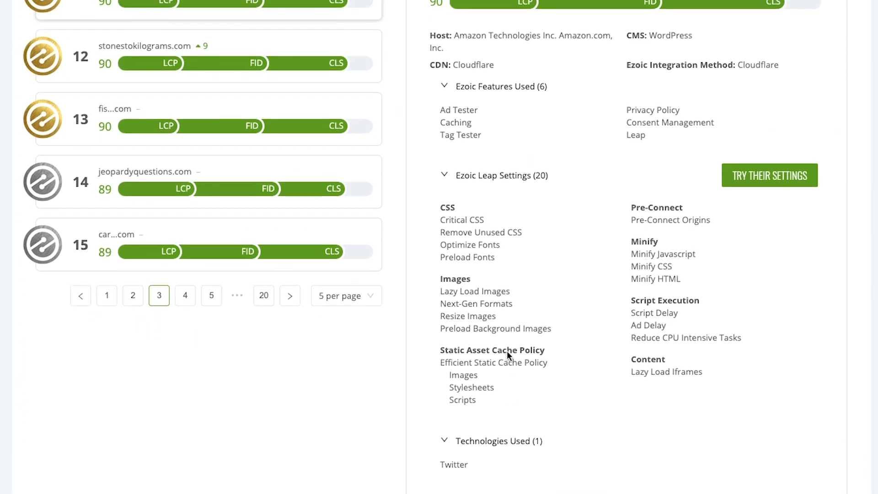
{"action": "scroll", "coordinate": [507, 351], "scroll_direction": "up", "scroll_amount": 1}
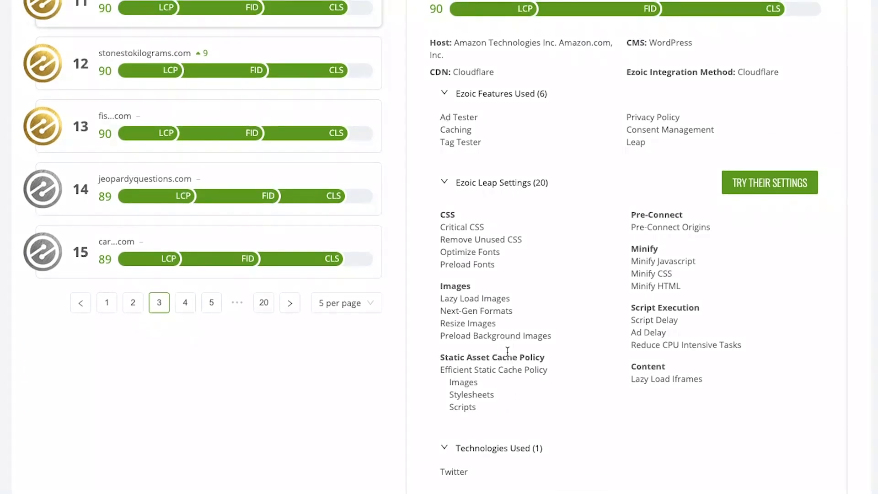
{"action": "scroll", "coordinate": [507, 352], "scroll_direction": "up", "scroll_amount": 2}
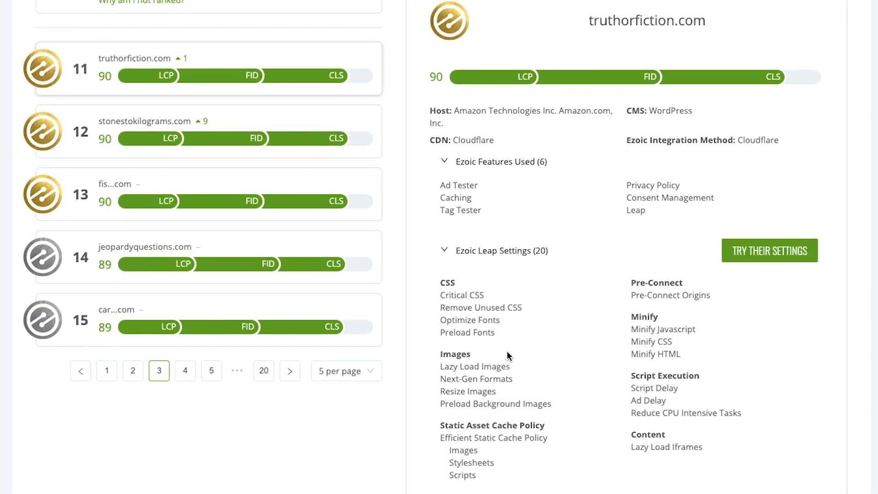
{"action": "scroll", "coordinate": [508, 354], "scroll_direction": "up", "scroll_amount": 10}
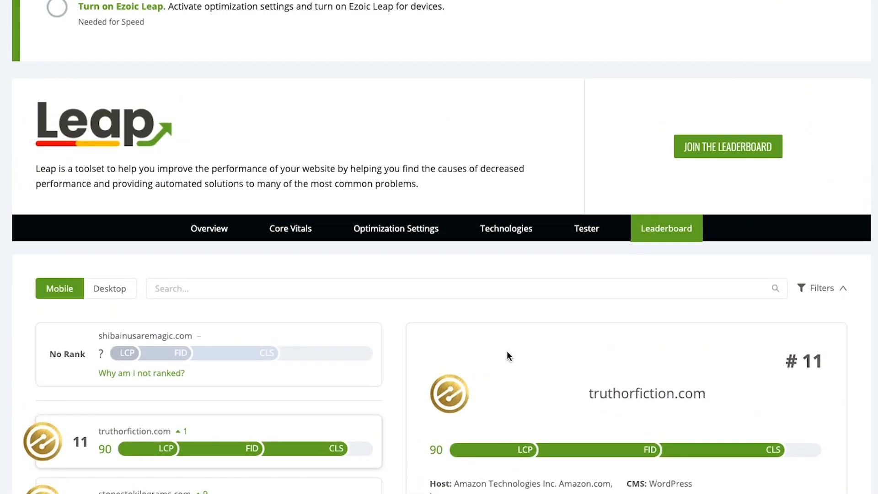
{"action": "scroll", "coordinate": [508, 356], "scroll_direction": "up", "scroll_amount": 1}
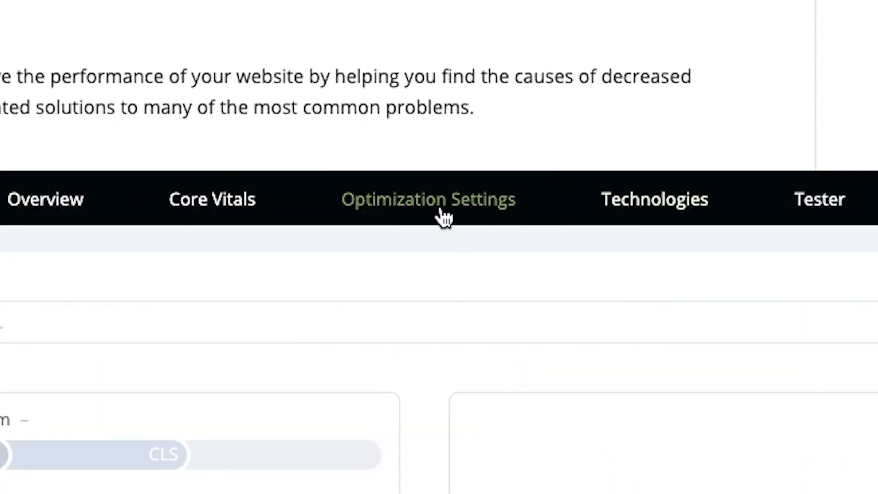
{"action": "left_click", "coordinate": [399, 273]}
{"action": "scroll", "coordinate": [402, 274], "scroll_direction": "down", "scroll_amount": 5}
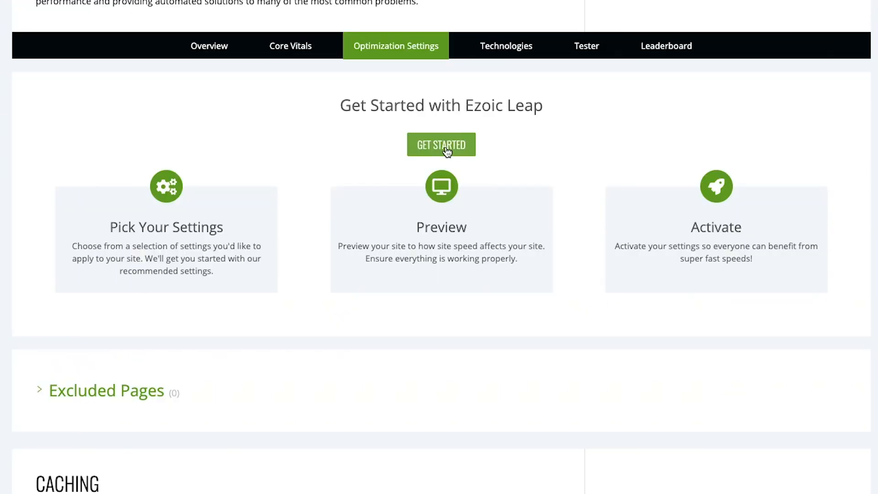
{"action": "left_click", "coordinate": [446, 146]}
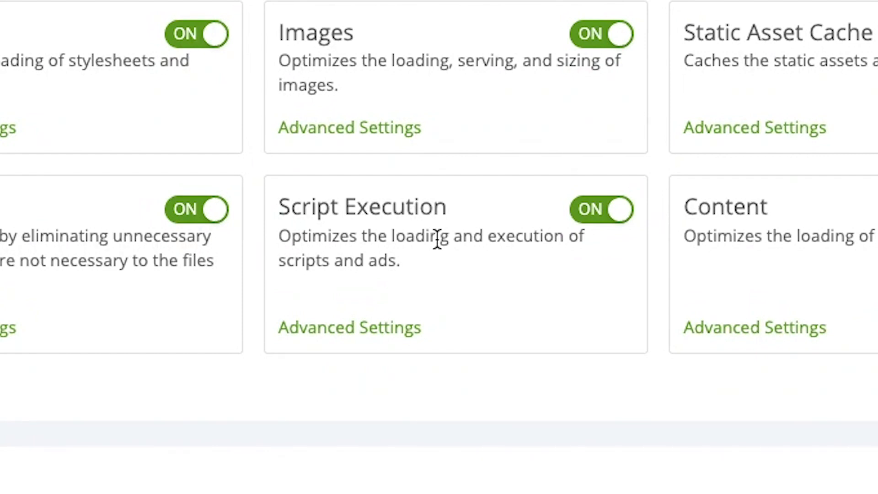
{"action": "left_click", "coordinate": [395, 330]}
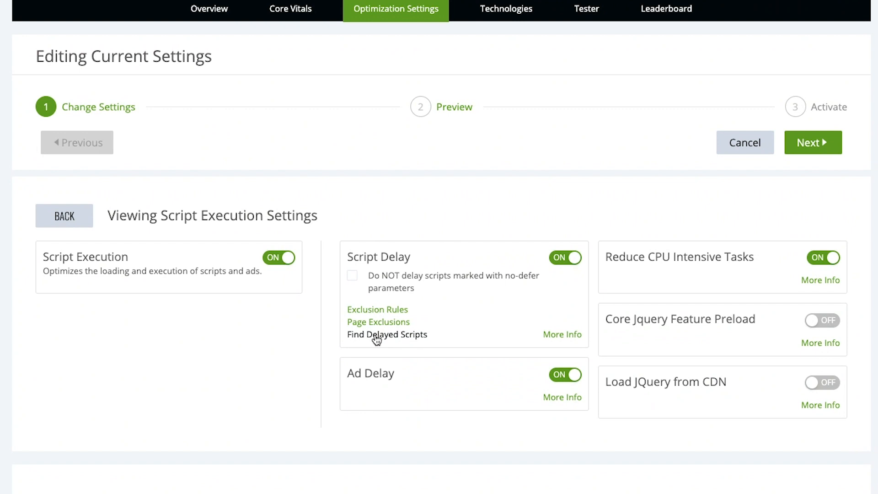
Step: In Find Delayed Scripts, try marking the wp-polyfill.min.js script as No, restore it to Yes and return to the Script Execution settings
{"action": "left_click", "coordinate": [376, 336]}
{"action": "scroll", "coordinate": [376, 338], "scroll_direction": "down", "scroll_amount": 5}
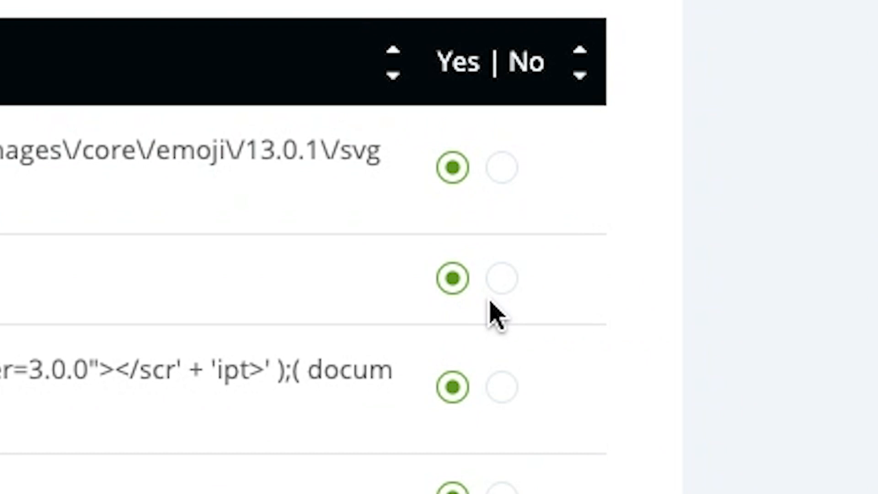
{"action": "left_click", "coordinate": [499, 279]}
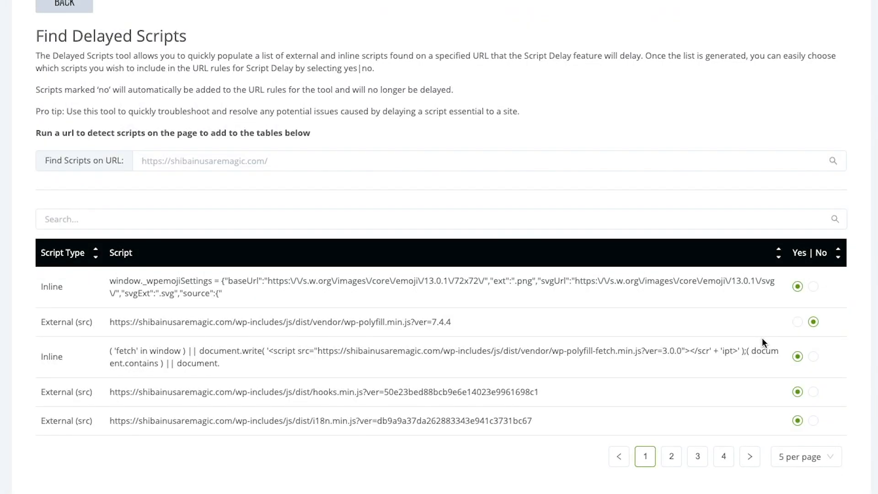
{"action": "left_click", "coordinate": [798, 322]}
{"action": "scroll", "coordinate": [727, 329], "scroll_direction": "up", "scroll_amount": 2}
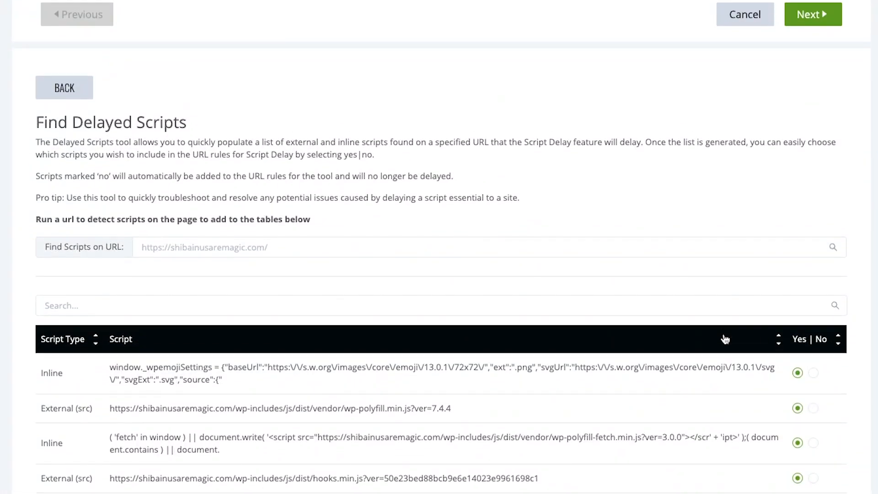
{"action": "left_click", "coordinate": [59, 98]}
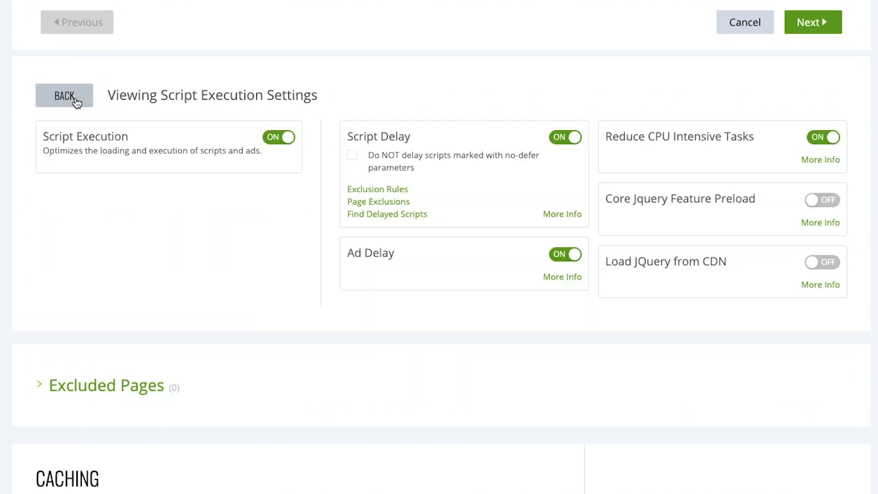
Step: Look at the Script Delay Exclusion Rules and their JavaScript URL field, and return to the optimization settings overview
{"action": "left_click", "coordinate": [383, 189]}
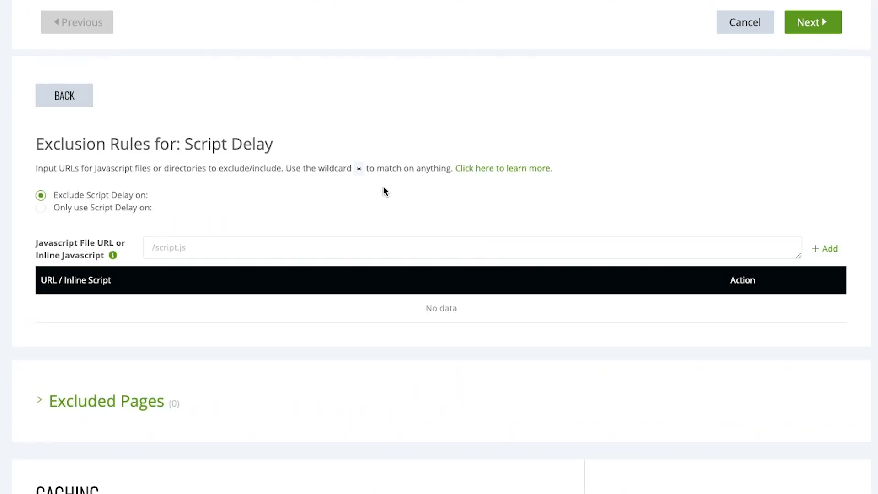
{"action": "scroll", "coordinate": [256, 231], "scroll_direction": "down", "scroll_amount": 1}
{"action": "left_click", "coordinate": [232, 229]}
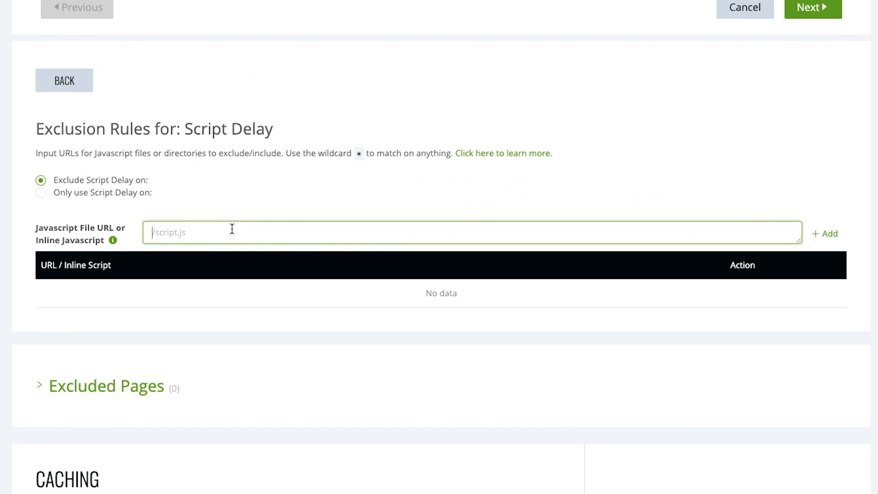
{"action": "left_click", "coordinate": [69, 81]}
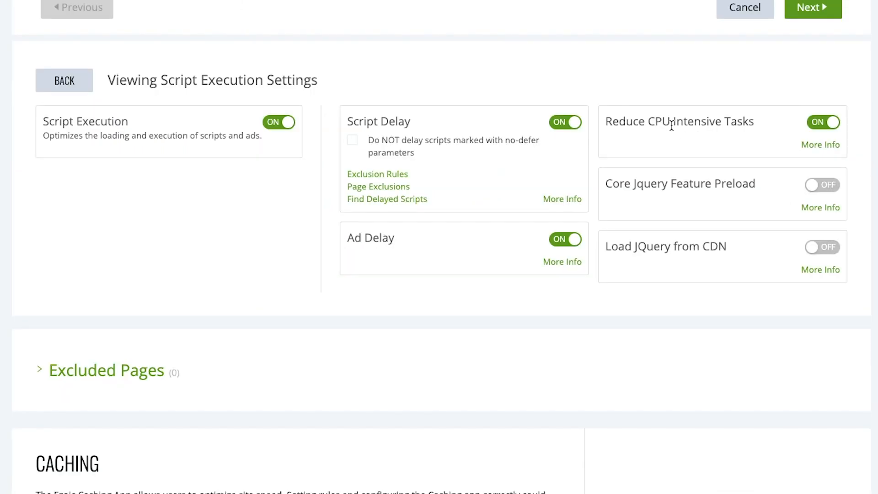
{"action": "left_click", "coordinate": [59, 81]}
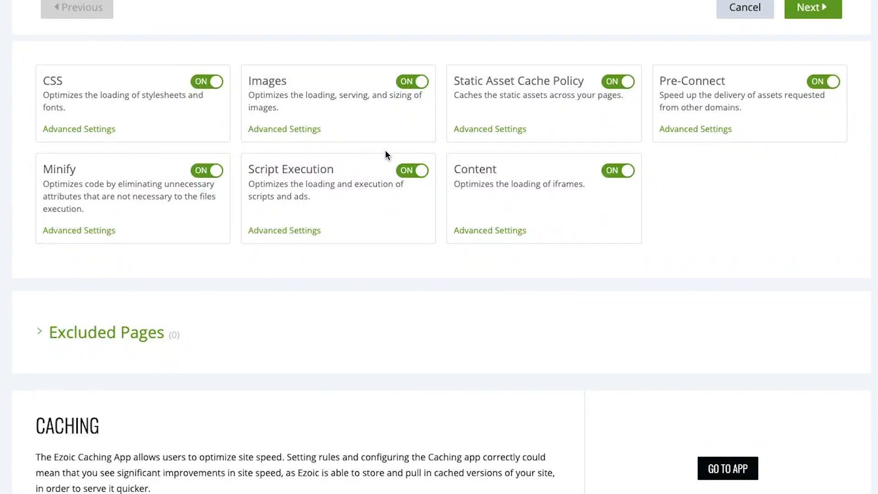
Step: Advance the settings editing to the Preview stage and open the site preview
{"action": "scroll", "coordinate": [385, 154], "scroll_direction": "up", "scroll_amount": 2}
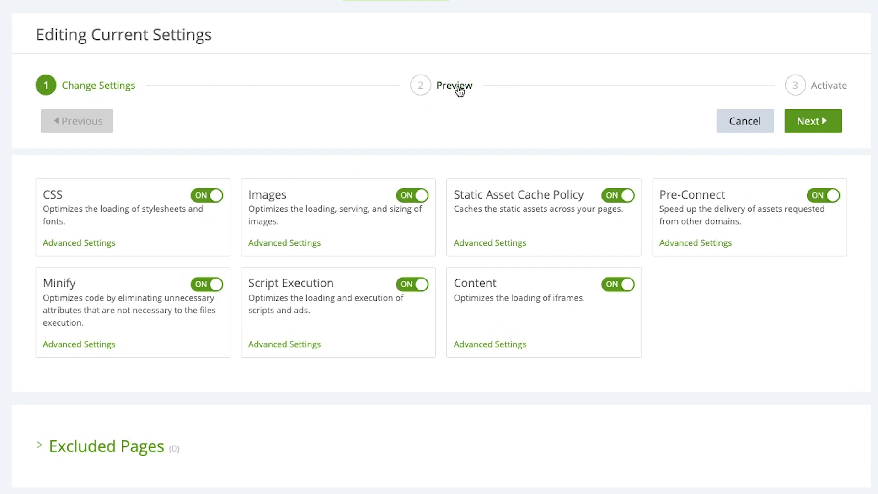
{"action": "left_click", "coordinate": [810, 121]}
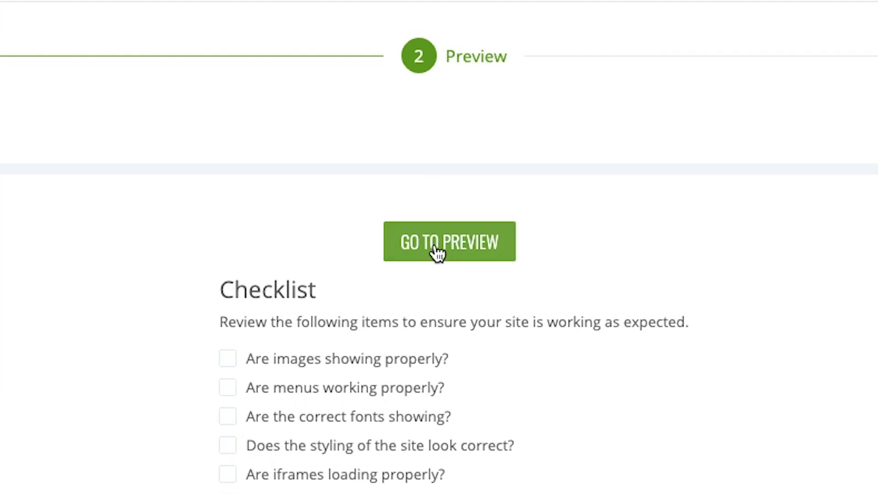
{"action": "left_click", "coordinate": [436, 252]}
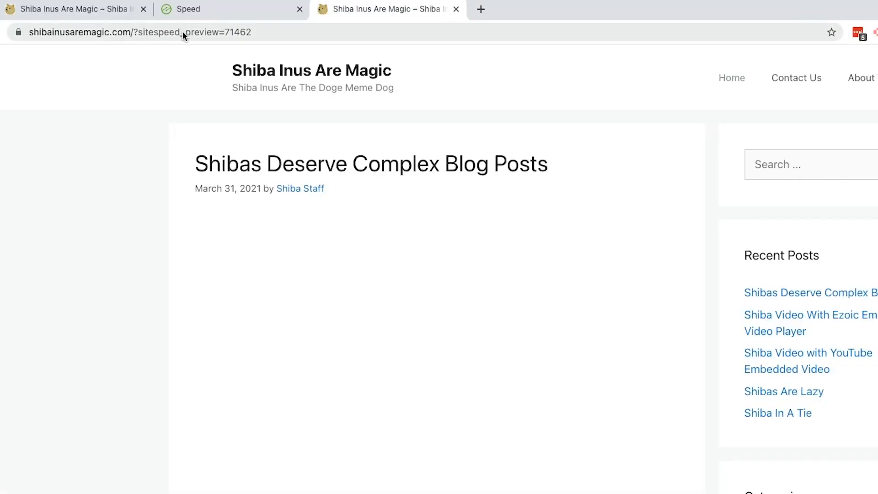
Step: Copy the site speed preview URL and load it in a new incognito window
{"action": "left_click", "coordinate": [182, 33]}
{"action": "key", "text": "super+c"}
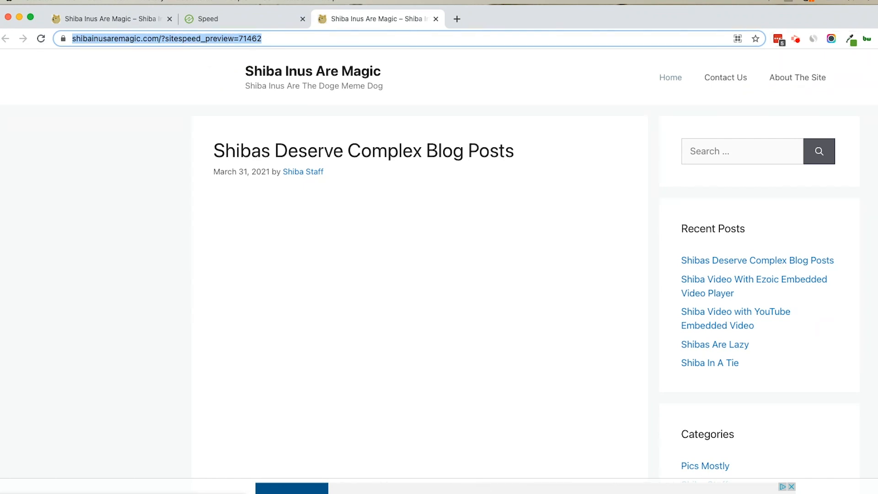
{"action": "left_click", "coordinate": [876, 39]}
{"action": "left_click", "coordinate": [869, 90]}
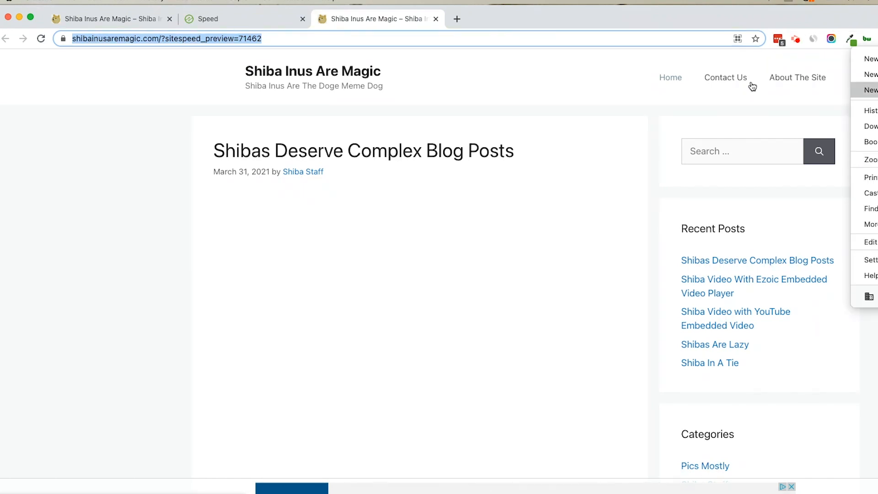
{"action": "key", "text": "super+v"}
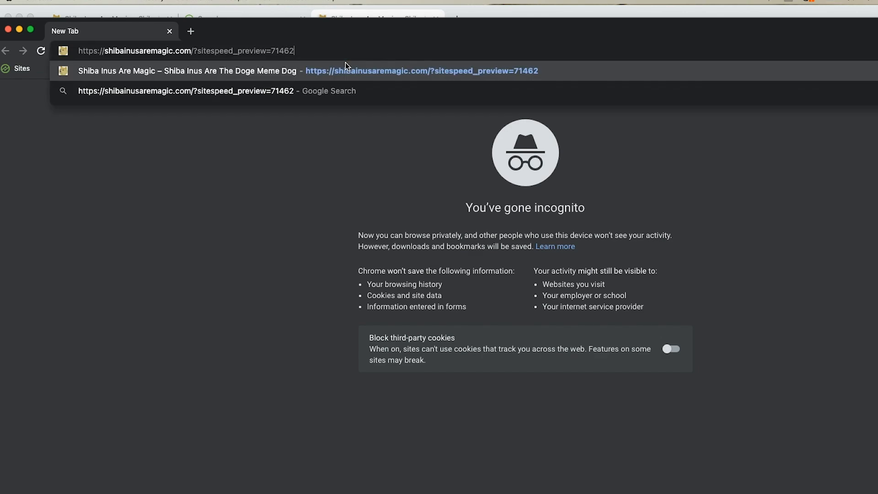
{"action": "key", "text": "Return"}
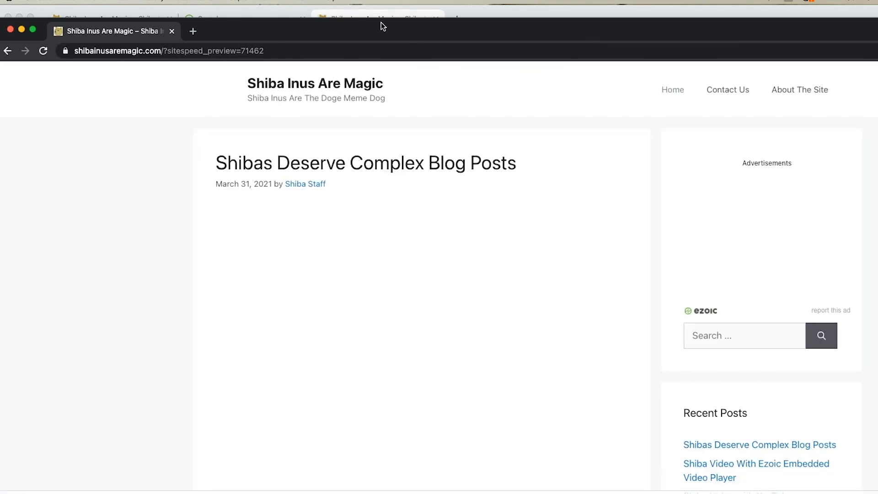
Step: Inspect the incognito site preview with the developer tools and open Lighthouse for it
{"action": "left_click", "coordinate": [876, 51]}
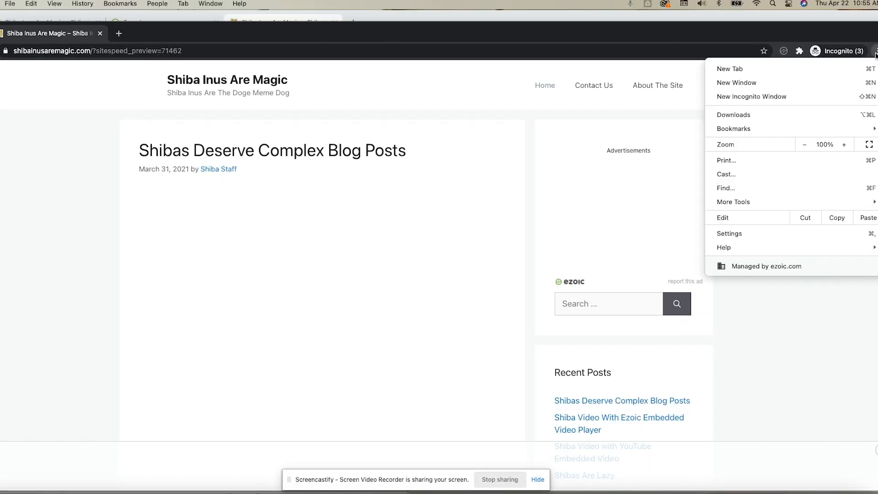
{"action": "left_click", "coordinate": [763, 322]}
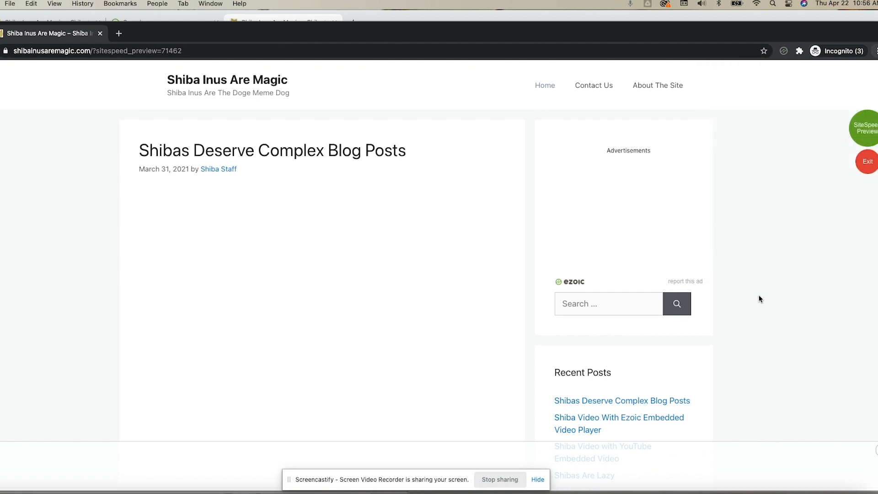
{"action": "right_click", "coordinate": [82, 221]}
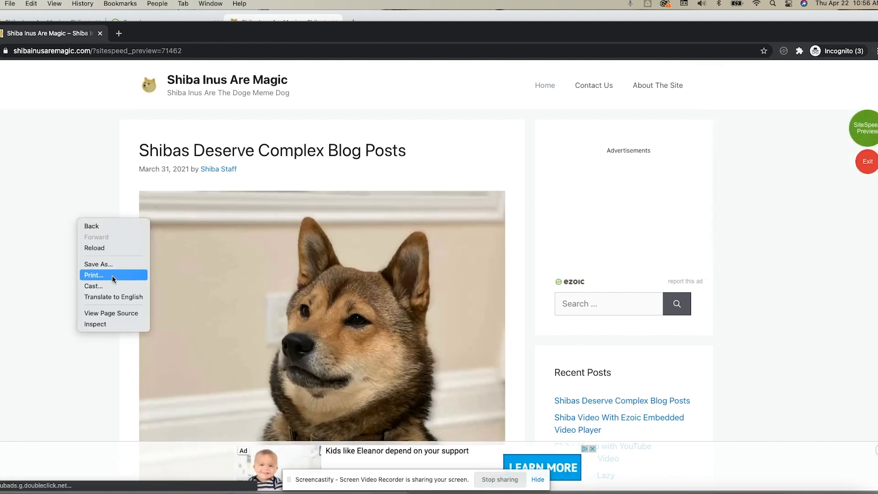
{"action": "left_click", "coordinate": [119, 325]}
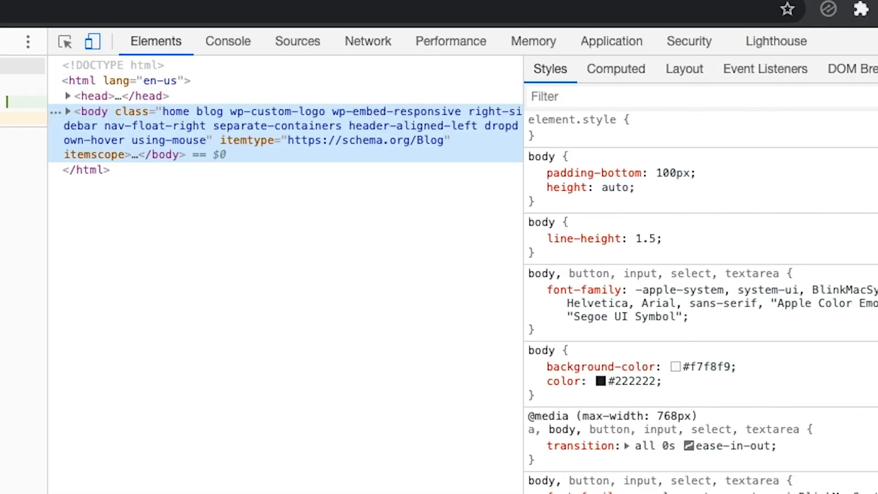
{"action": "left_click", "coordinate": [876, 41]}
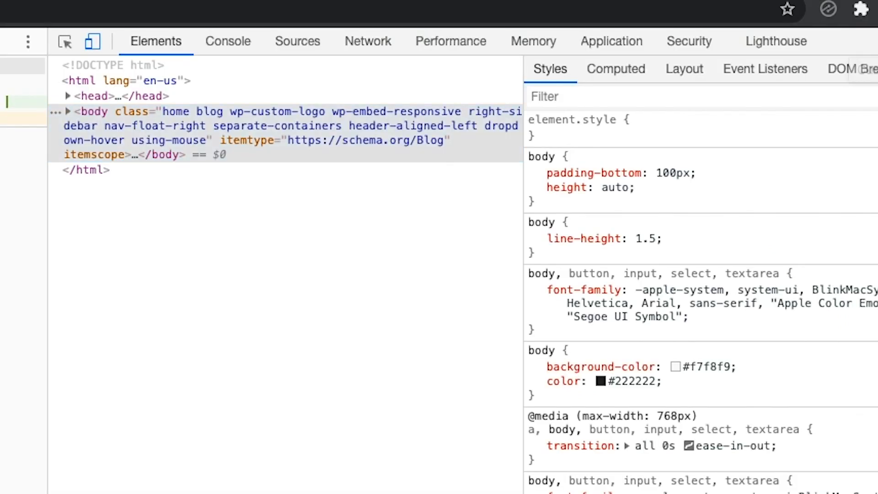
{"action": "left_click", "coordinate": [760, 42]}
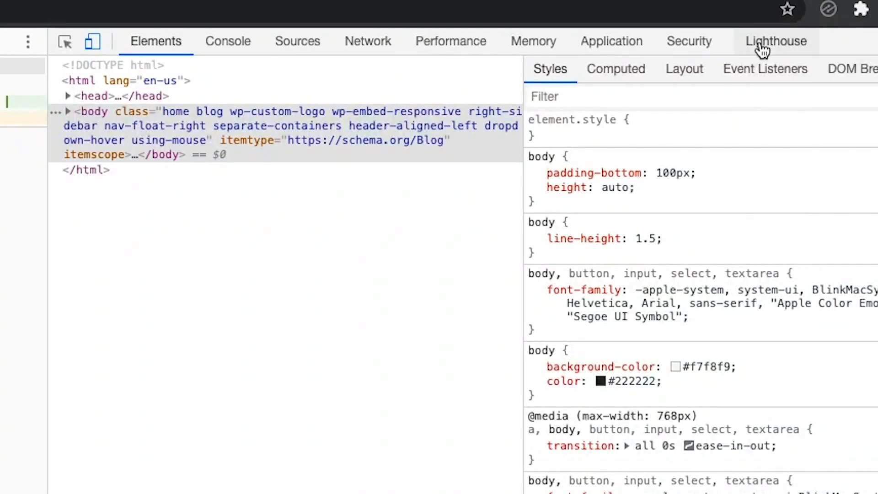
{"action": "left_click", "coordinate": [760, 45]}
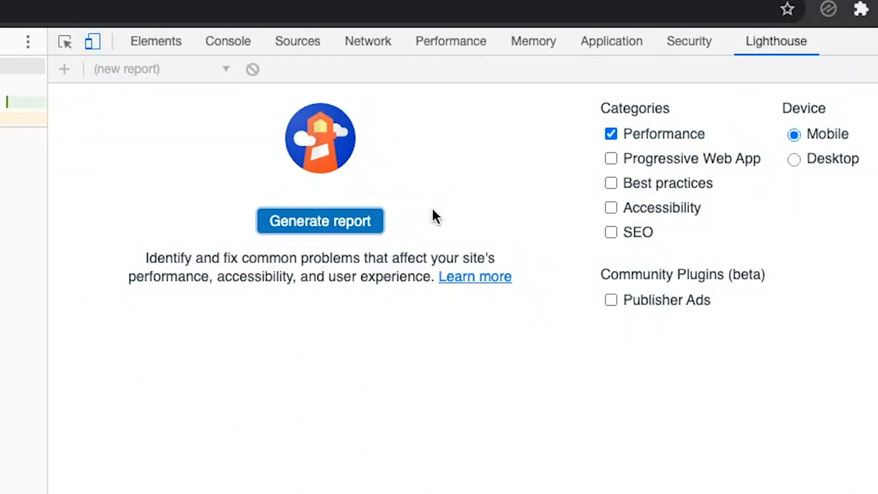
Step: Generate a Lighthouse Performance report for the Mobile device and hide the console drawer
{"action": "left_click", "coordinate": [331, 224]}
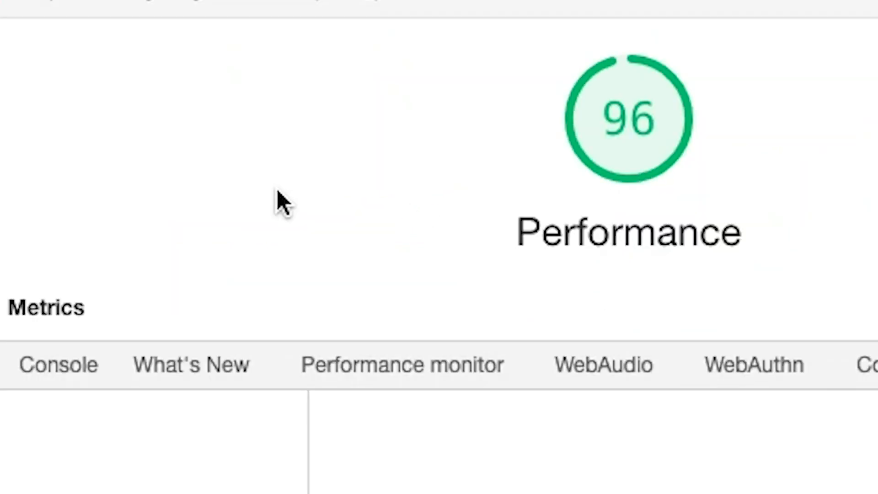
{"action": "left_click", "coordinate": [83, 384]}
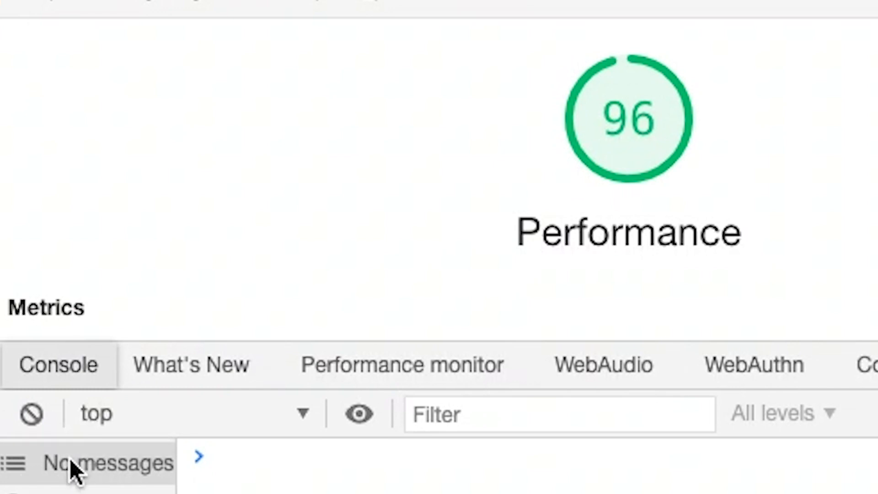
{"action": "key", "text": "Escape"}
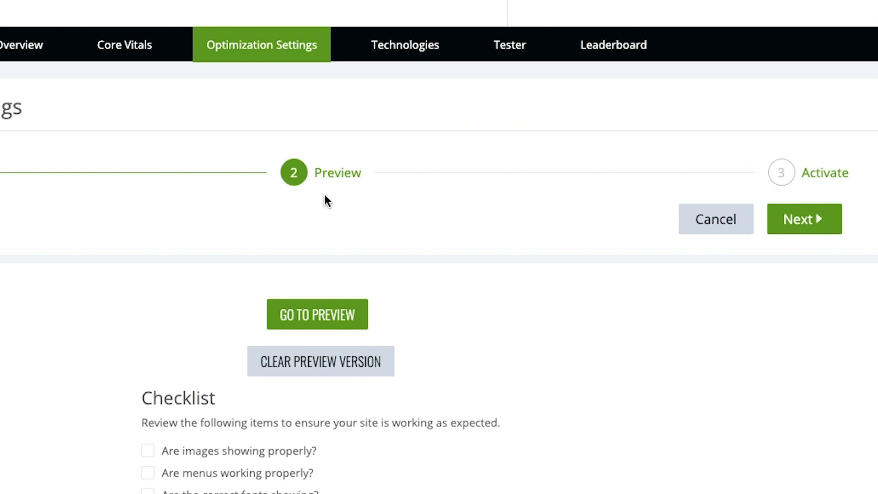
Step: Look at the Activate stage of the Leap settings, then return to Change Settings and look over the optimization options
{"action": "left_click", "coordinate": [817, 224]}
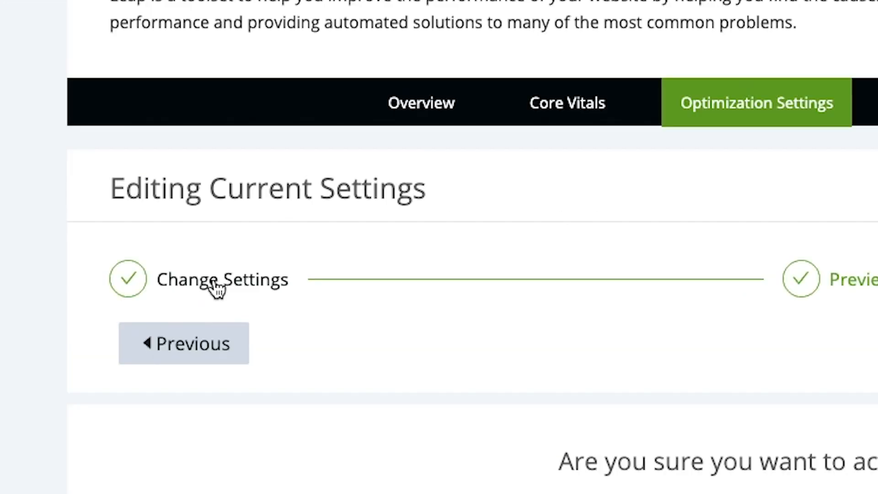
{"action": "left_click", "coordinate": [85, 111]}
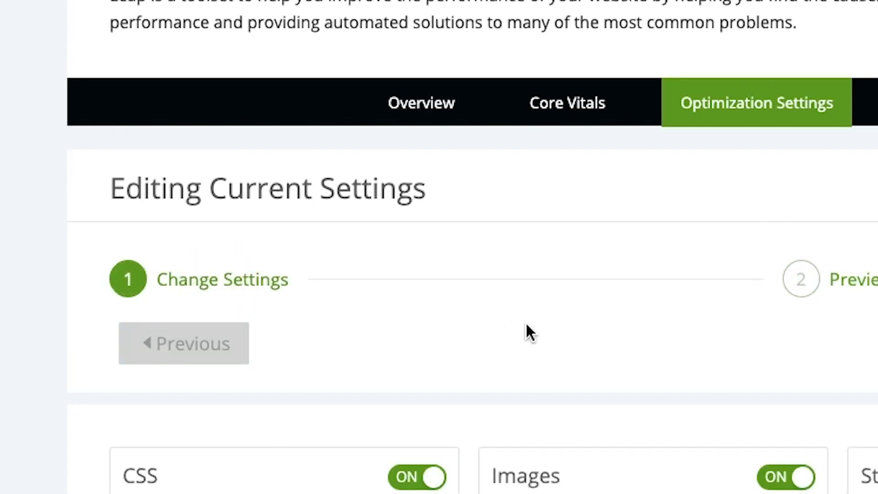
{"action": "scroll", "coordinate": [524, 322], "scroll_direction": "down", "scroll_amount": 5}
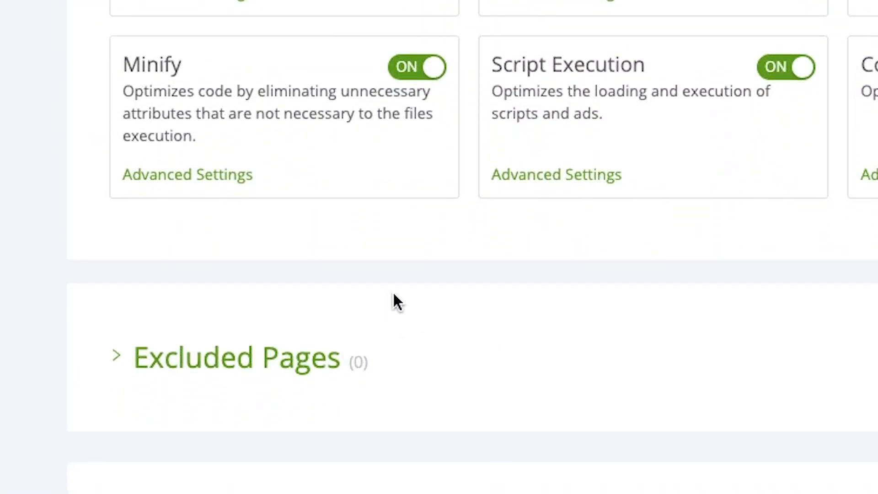
{"action": "scroll", "coordinate": [385, 300], "scroll_direction": "down", "scroll_amount": 3}
{"action": "scroll", "coordinate": [384, 301], "scroll_direction": "up", "scroll_amount": 4}
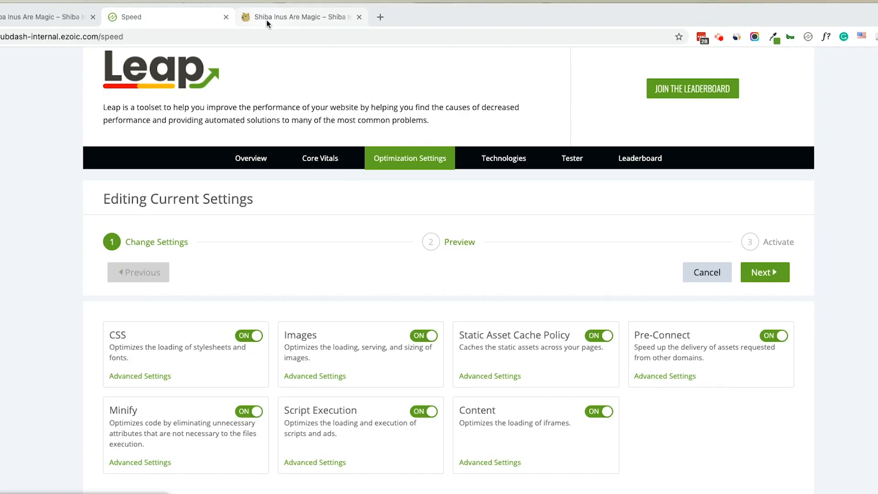
Step: Open the Ezoic extension on the site preview page and examine Leap's Alerts, CLS and LCP information
{"action": "left_click", "coordinate": [264, 21]}
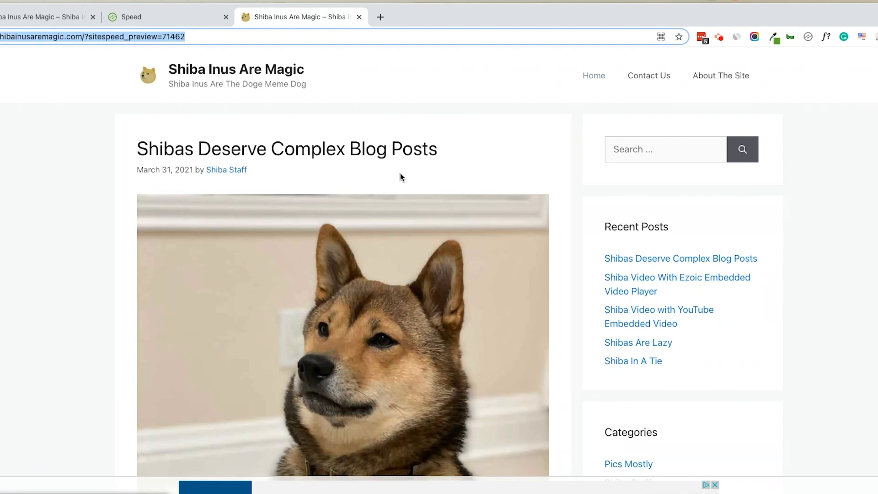
{"action": "left_click", "coordinate": [808, 37]}
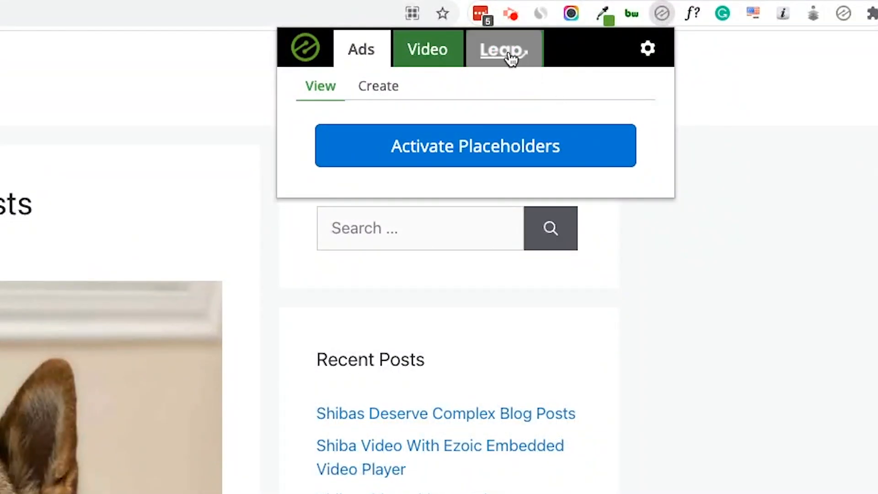
{"action": "left_click", "coordinate": [716, 59]}
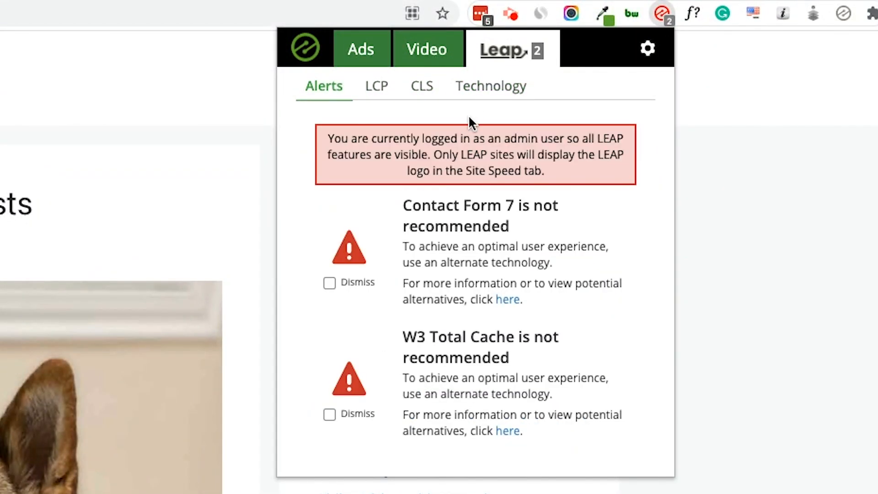
{"action": "left_click", "coordinate": [438, 90]}
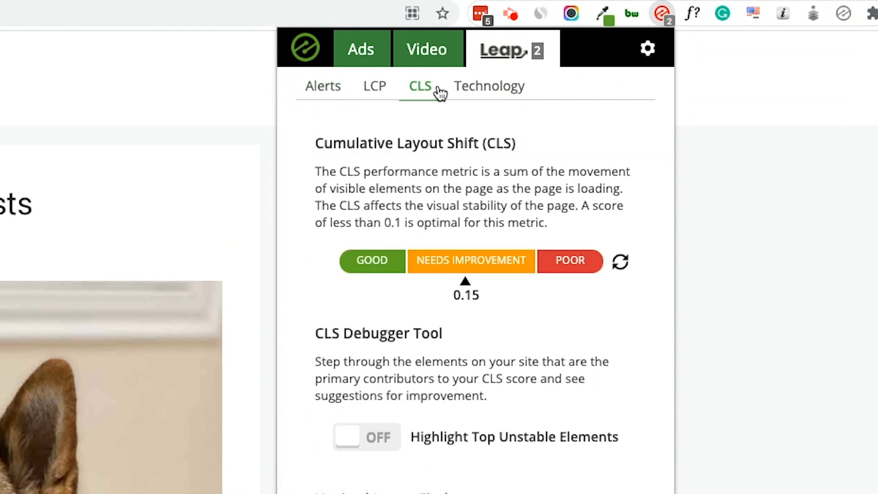
{"action": "left_click", "coordinate": [375, 92]}
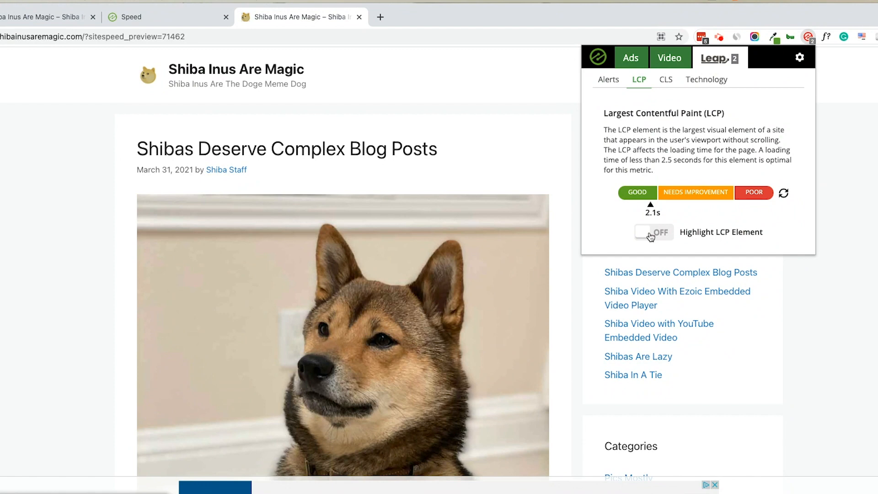
{"action": "left_click", "coordinate": [665, 79]}
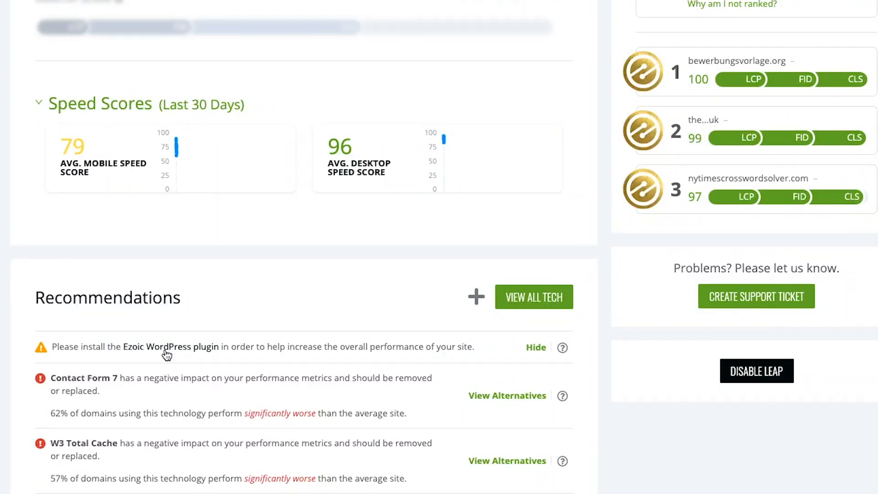
Step: Look over the Leap Overview page from the Recommendations back to the Core Vital Scores
{"action": "scroll", "coordinate": [262, 208], "scroll_direction": "up", "scroll_amount": 5}
{"action": "scroll", "coordinate": [165, 350], "scroll_direction": "up", "scroll_amount": 3}
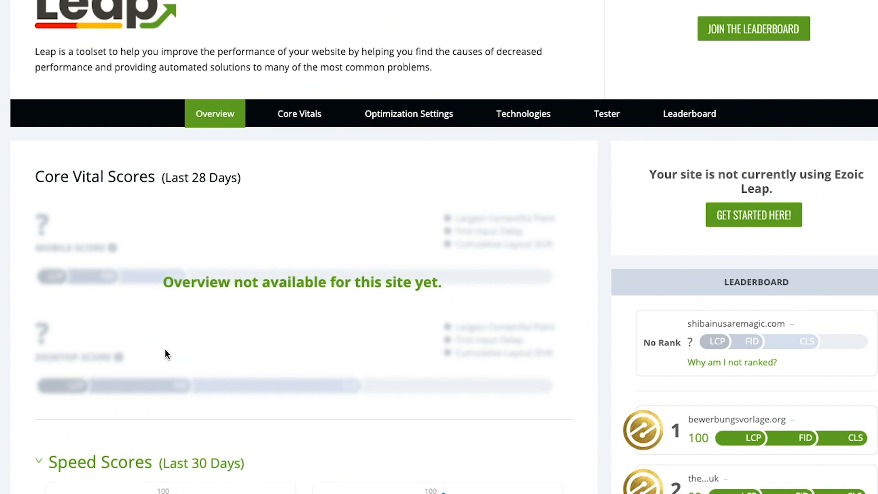
{"action": "scroll", "coordinate": [164, 353], "scroll_direction": "up", "scroll_amount": 1}
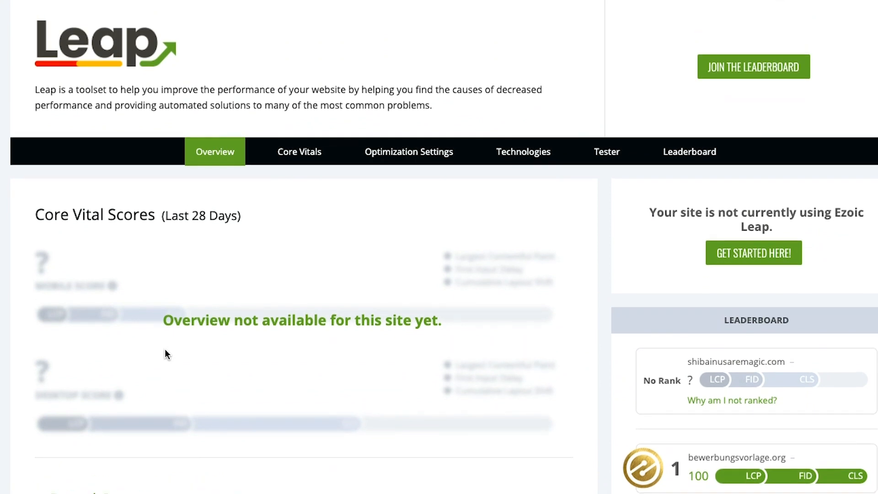